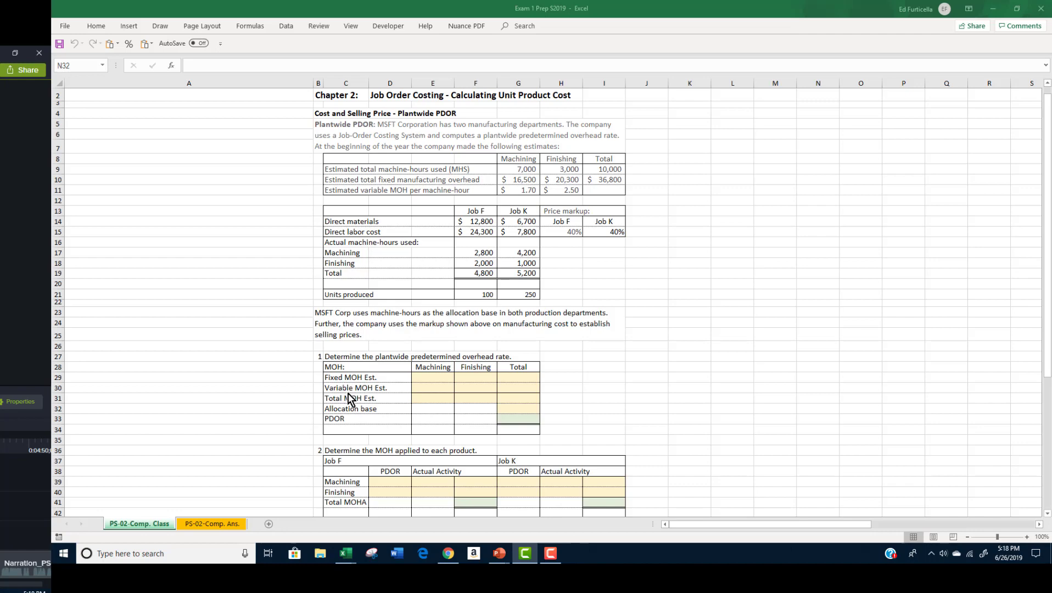
Link E29 to G10 ($16,500 Machining) and F29 to H10 ($20,300 Finishing)
left_click(425, 378)
type("=")
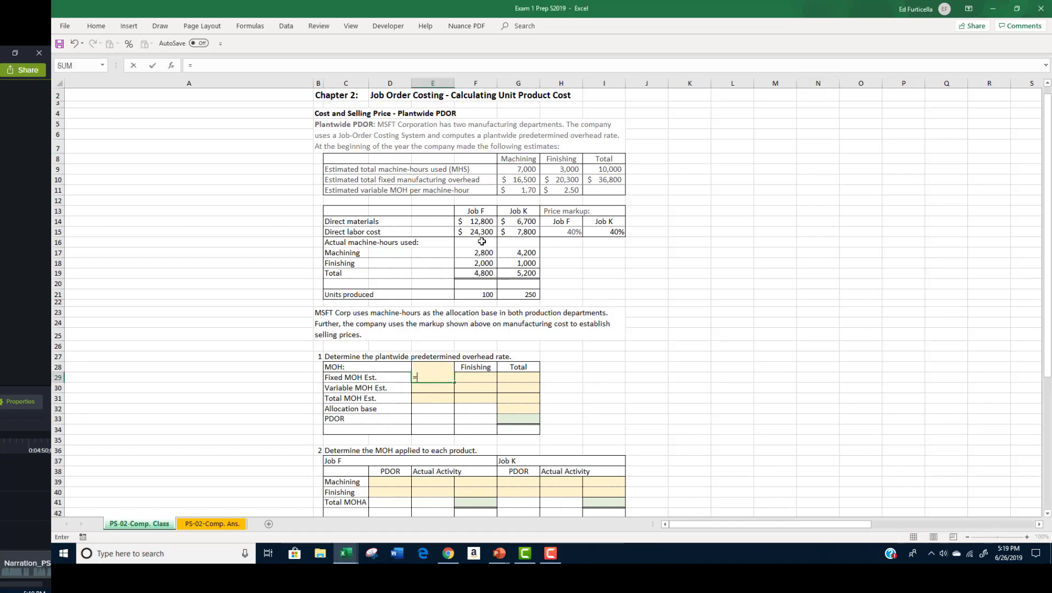
left_click(526, 179)
key("Return")
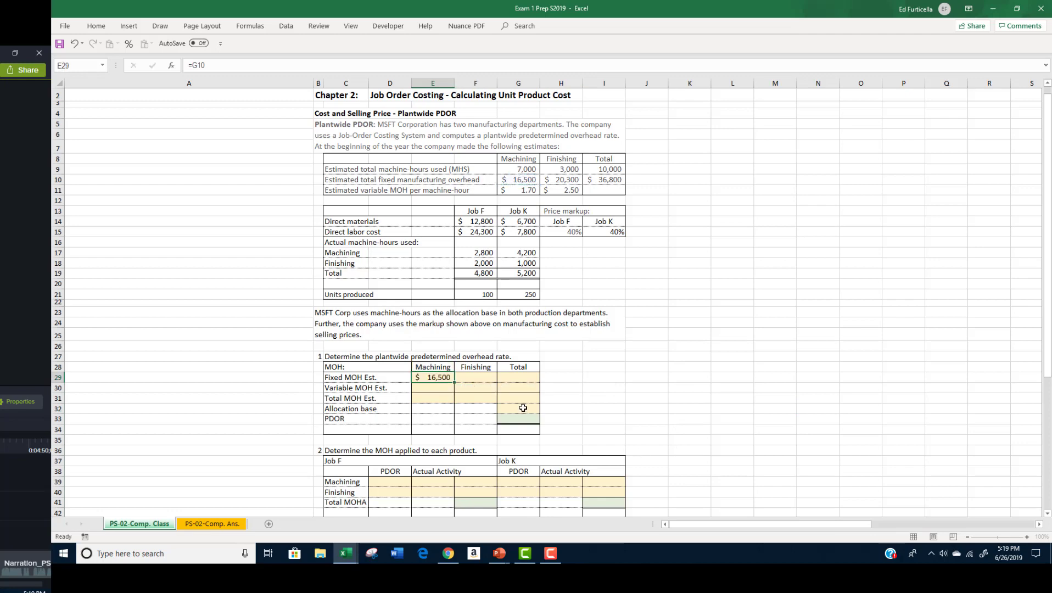
left_click(475, 378)
type("=")
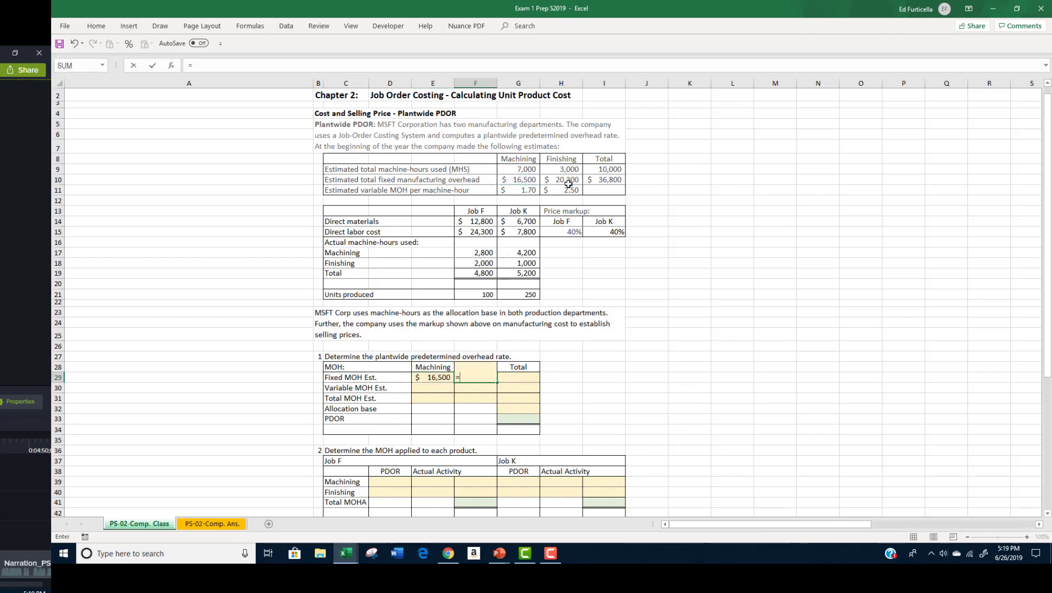
left_click(569, 179)
key("Return")
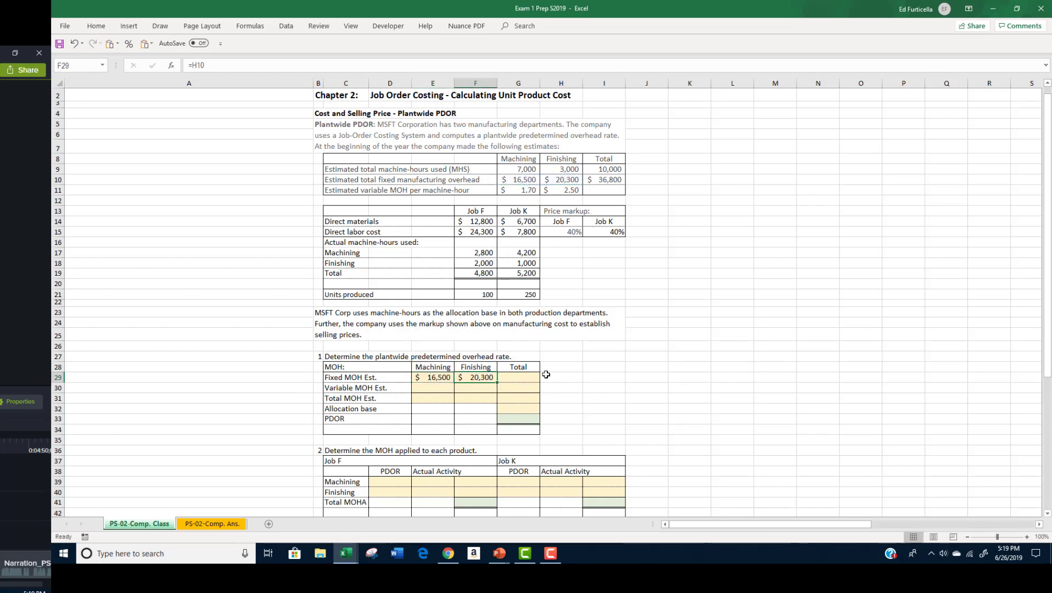
Total the fixed MOH in G29 as =E29+F29, giving $36,800
left_click(528, 377)
type("=")
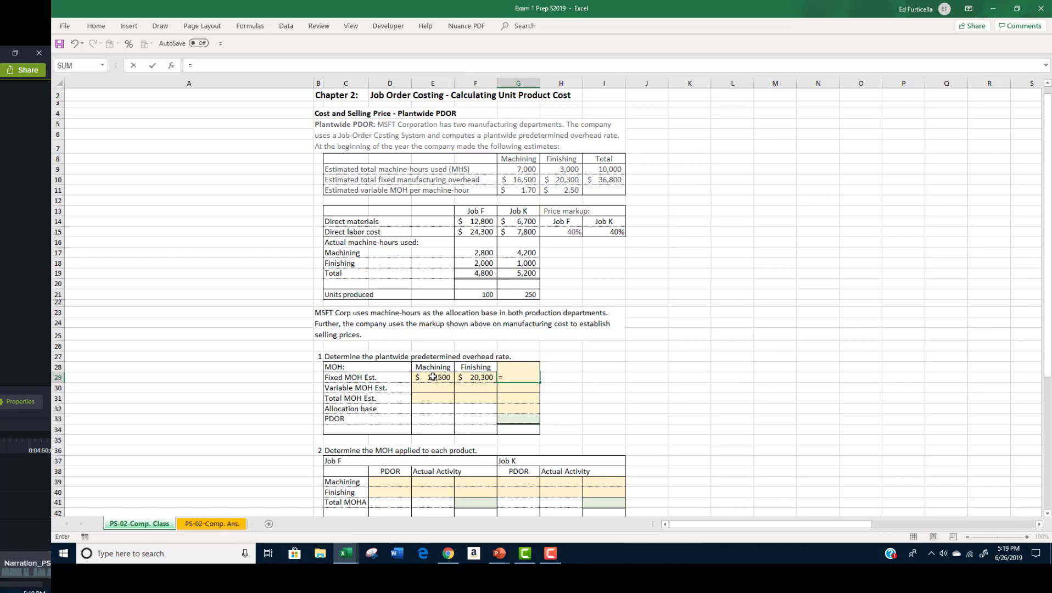
left_click(432, 378)
type("+")
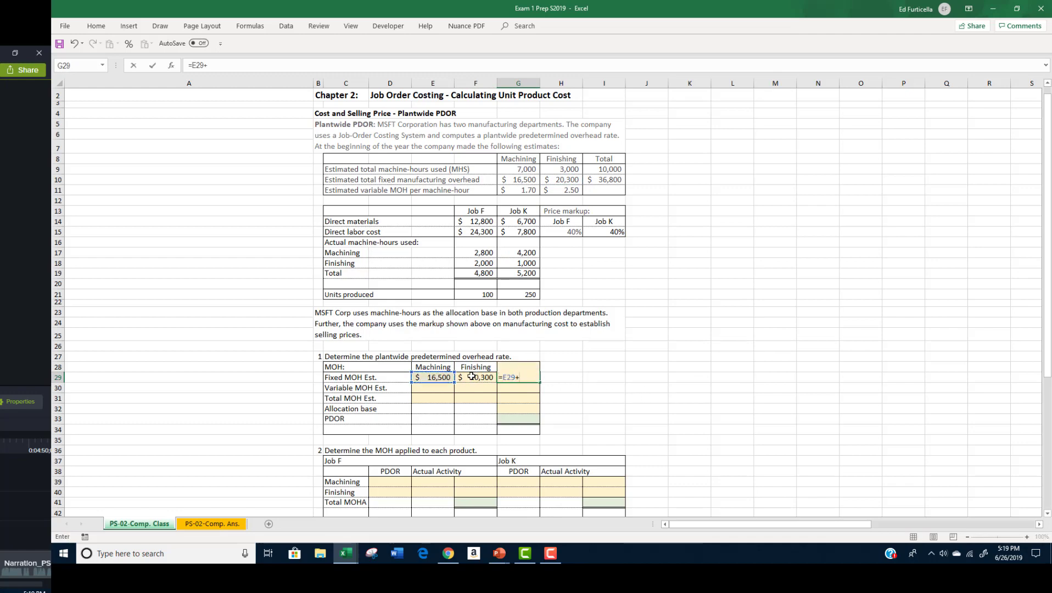
left_click(482, 379)
key("ctrl+Return")
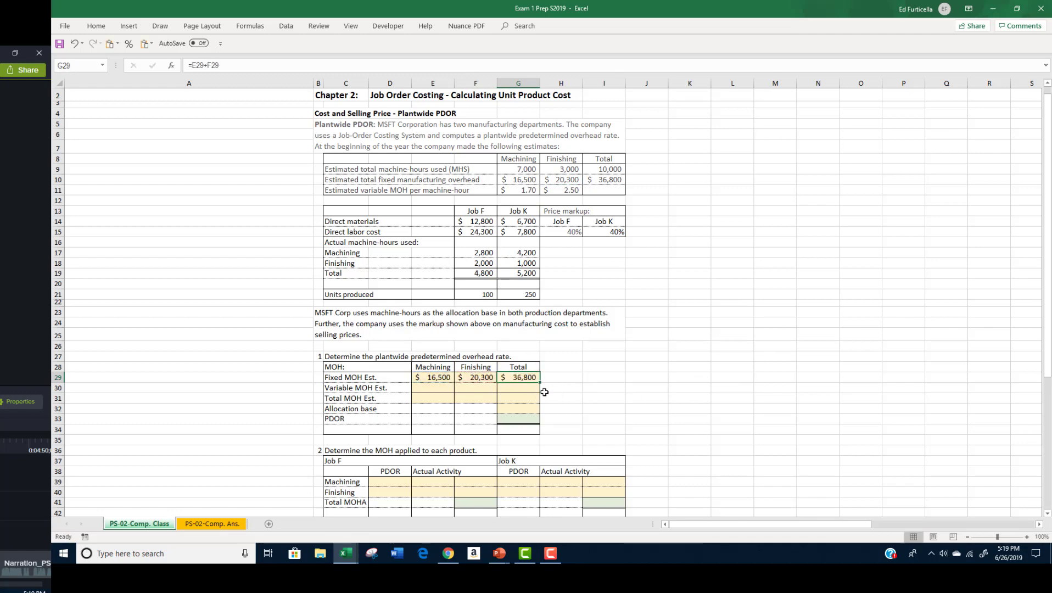
left_click(434, 390)
Enter =G11*G9 (11,900) in E30 and =H11*H9 (7,500) in F30
type("=")
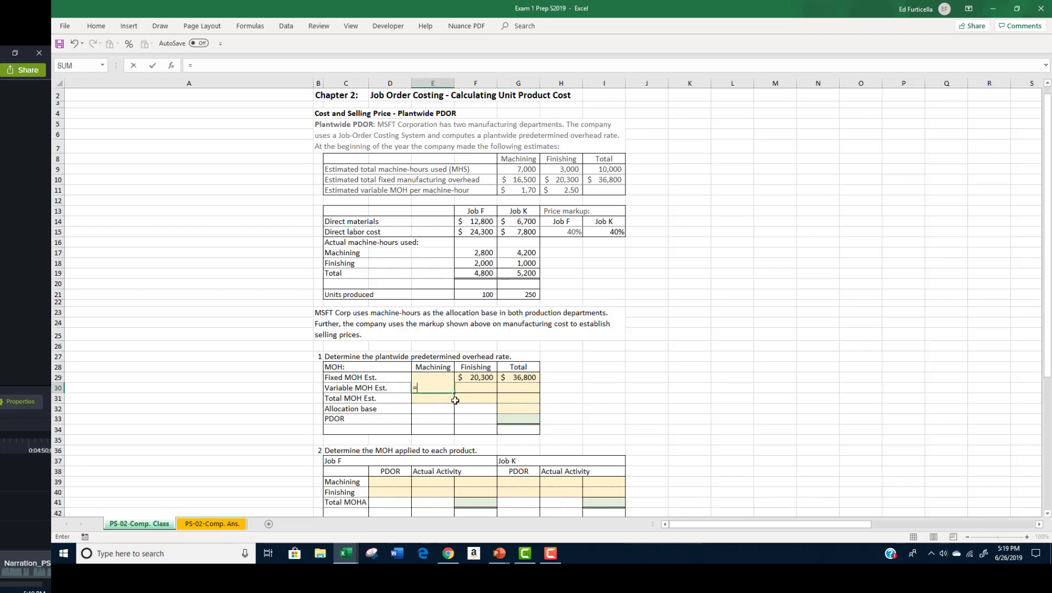
left_click(520, 190)
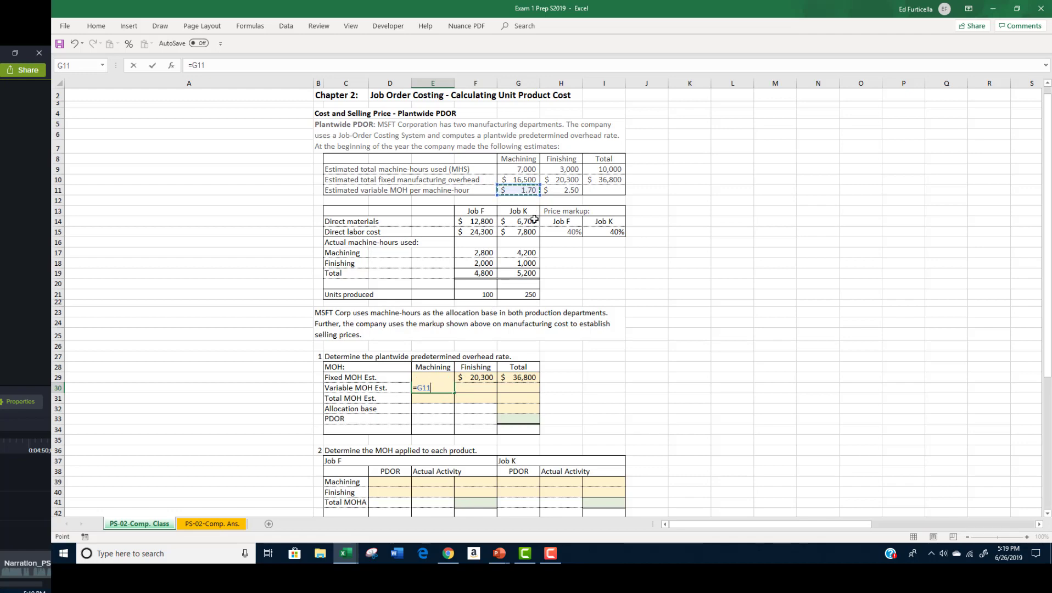
type("*")
left_click(523, 168)
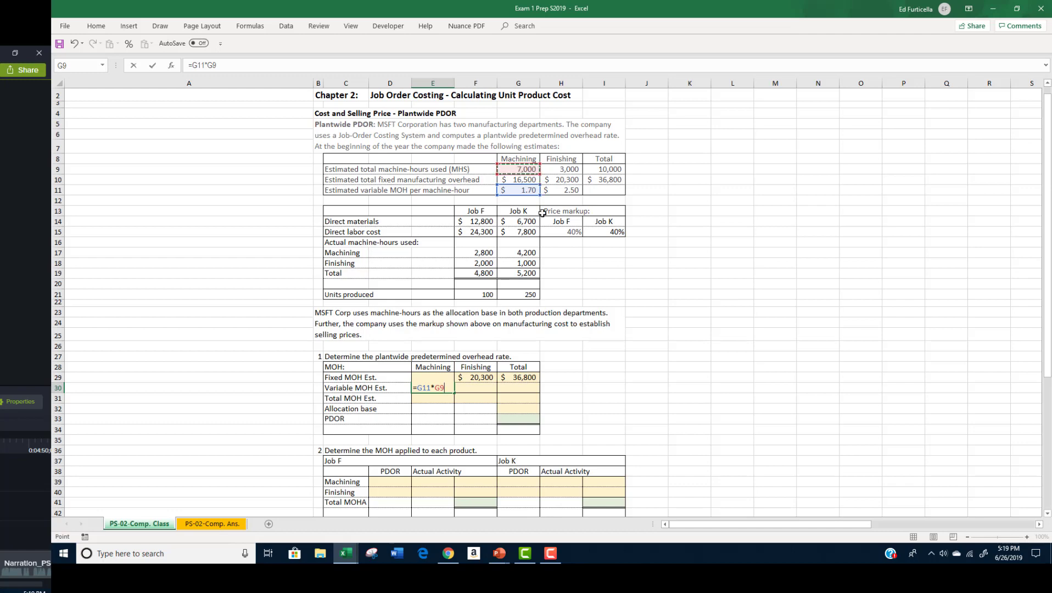
key("ctrl+Return")
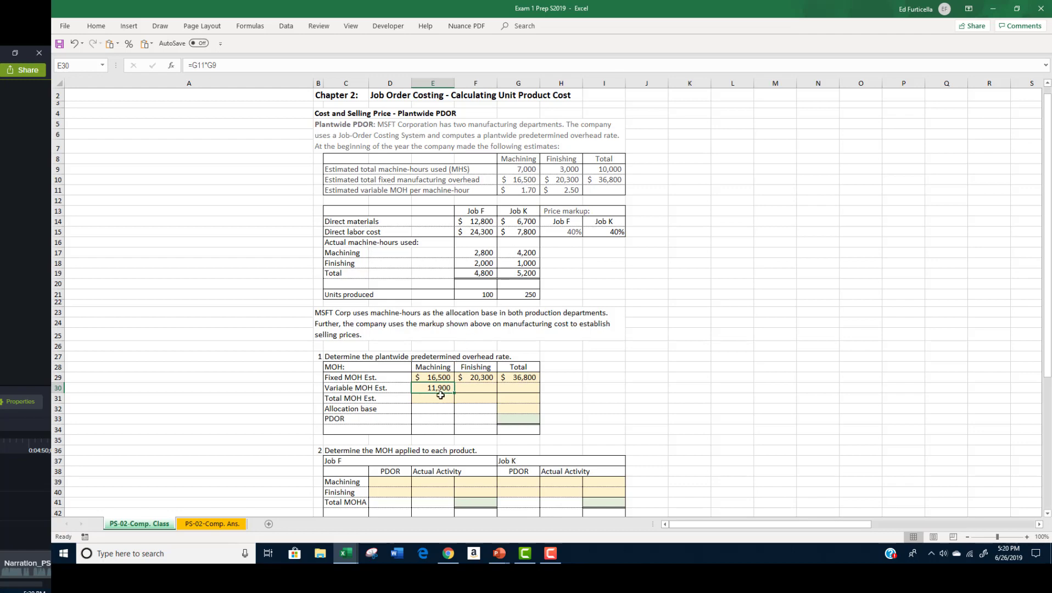
left_click(476, 388)
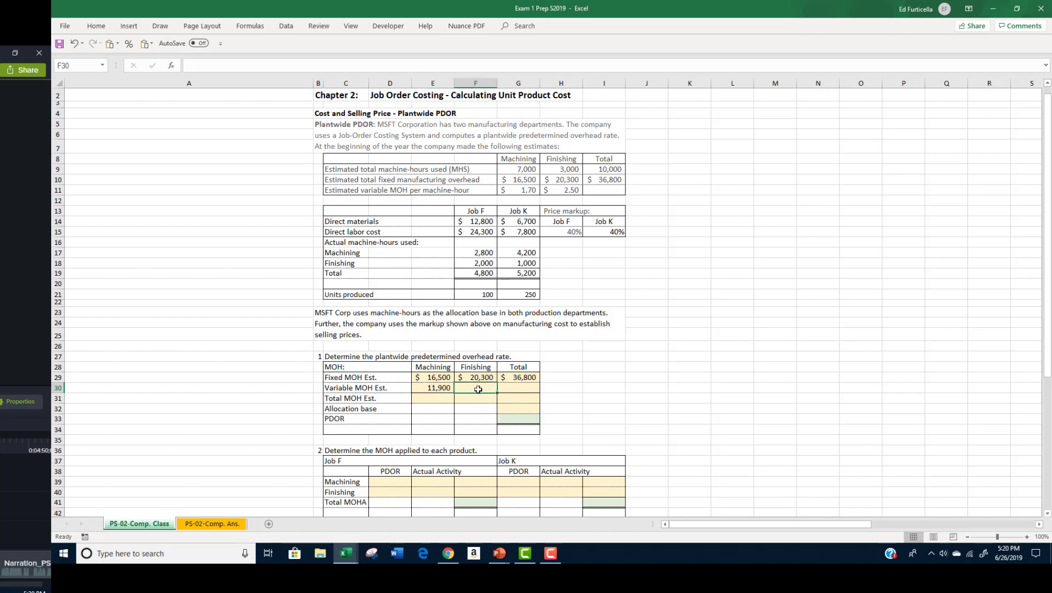
type("=")
left_click(560, 189)
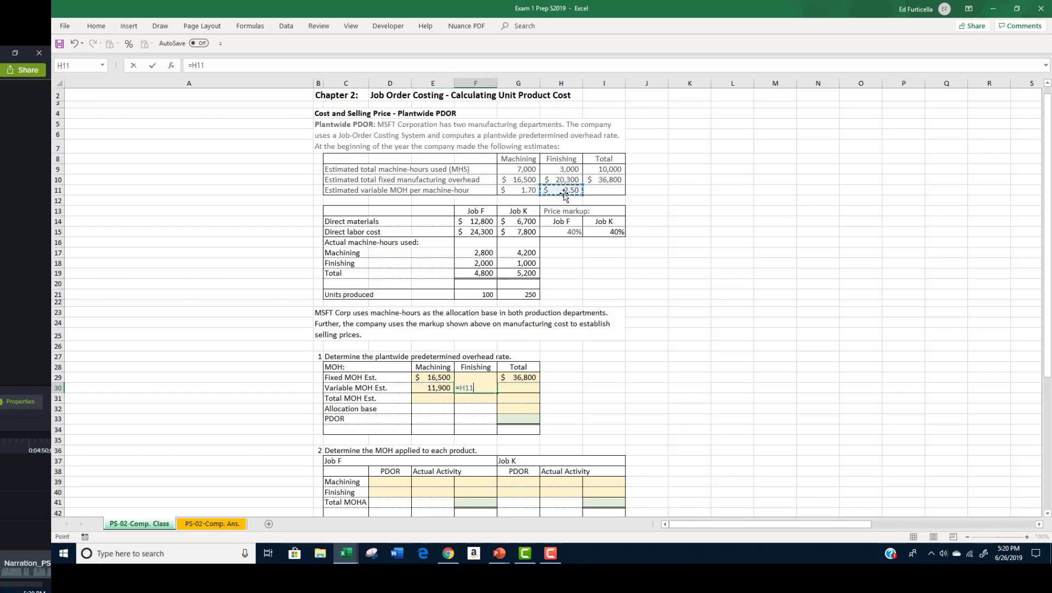
type("*")
left_click(566, 169)
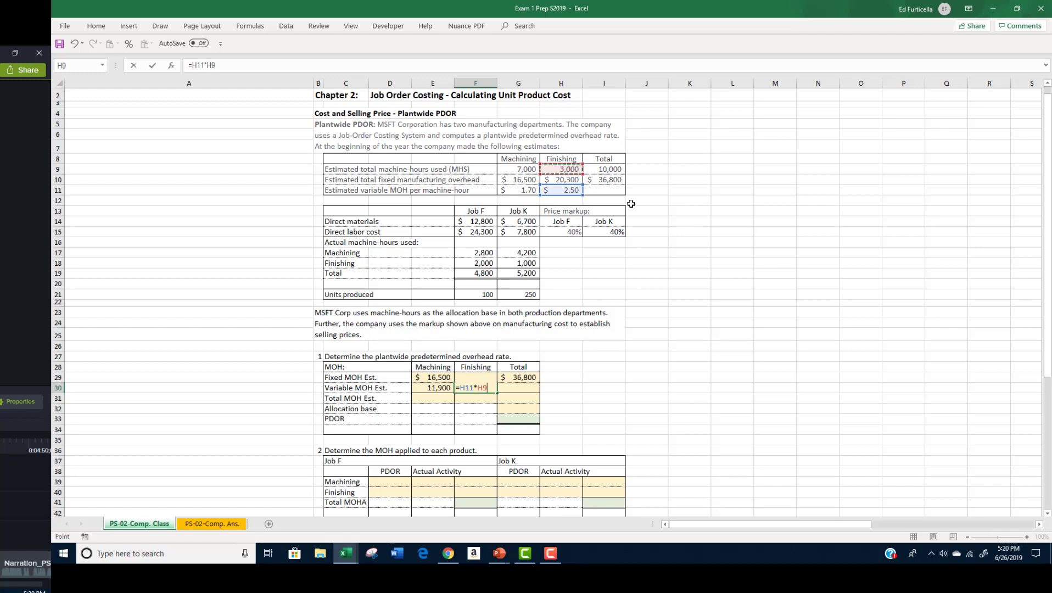
key("ctrl+Return")
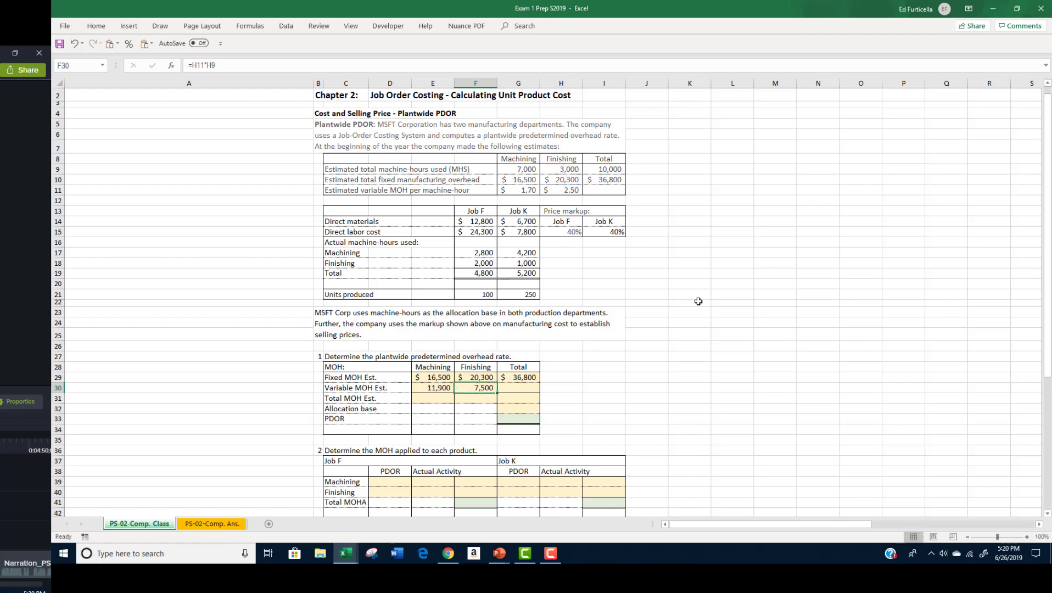
Total the variable MOH in G30 as =E30+F30, giving 19,400
left_click(521, 389)
type("=")
left_click(430, 388)
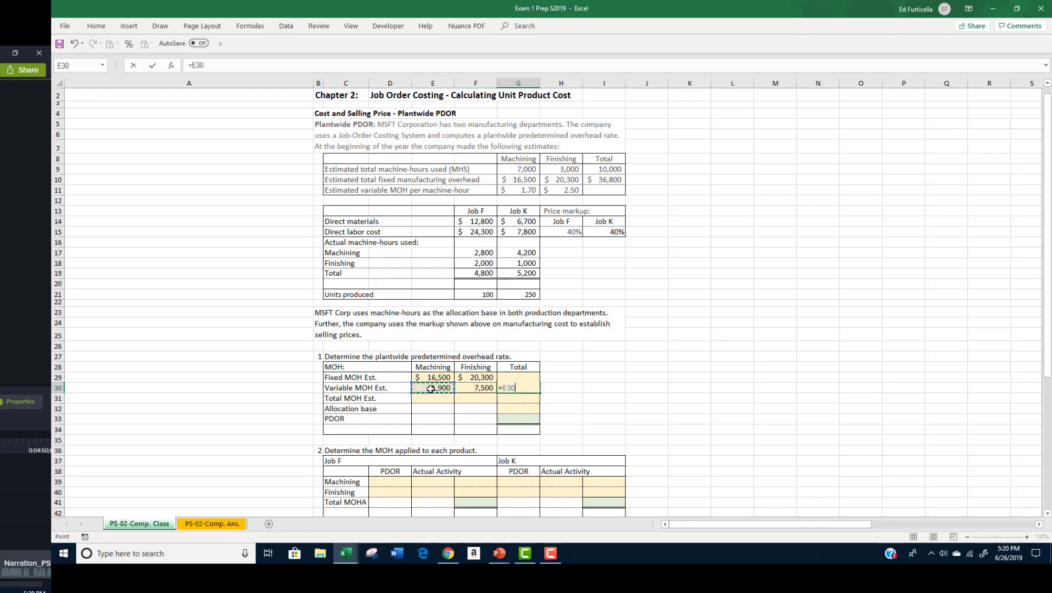
type("+")
left_click(462, 388)
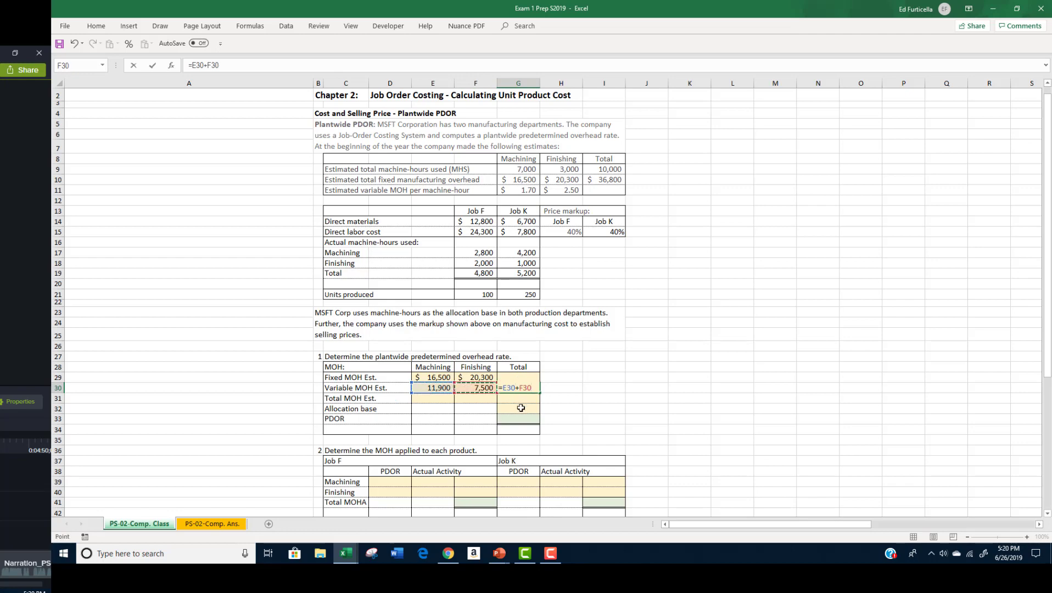
key("ctrl+Return")
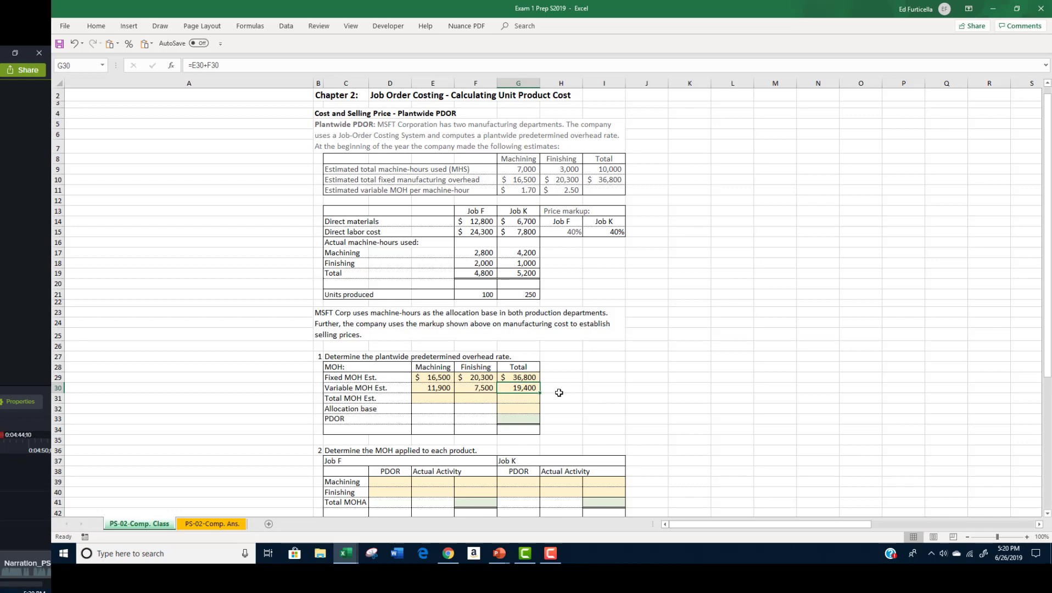
left_click(530, 401)
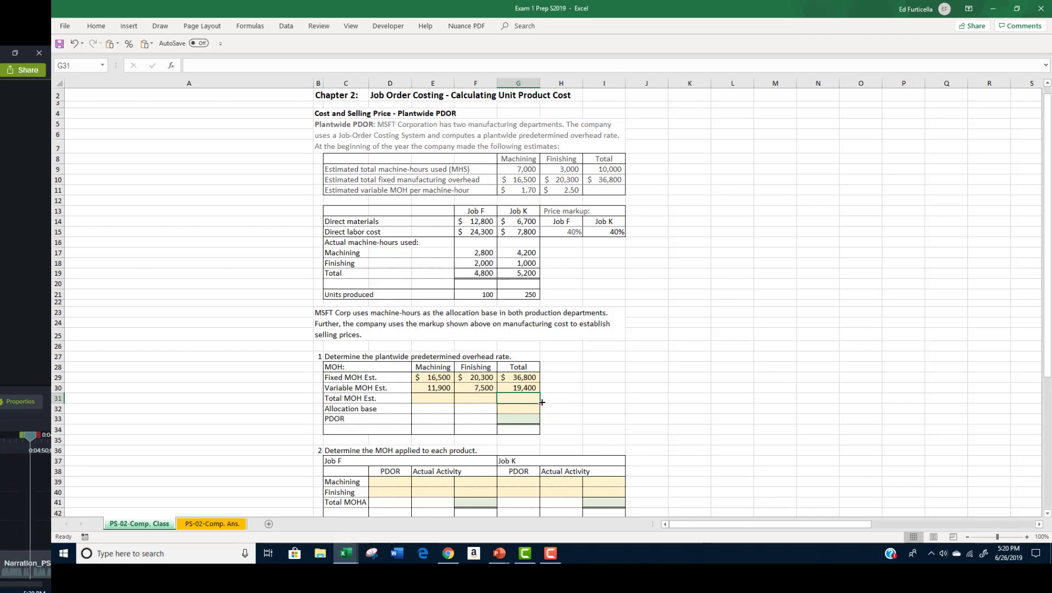
AutoSum the fixed and variable MOH into G31 ($56,200), E31 ($28,400) and F31 ($27,800)
key("alt+equal")
key("ctrl+Return")
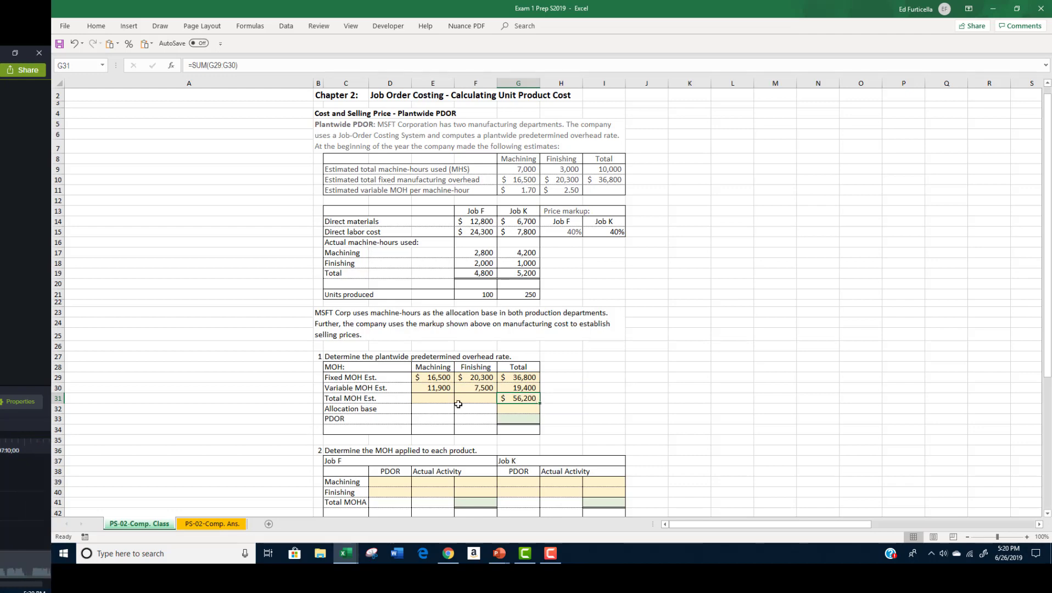
left_click(436, 398)
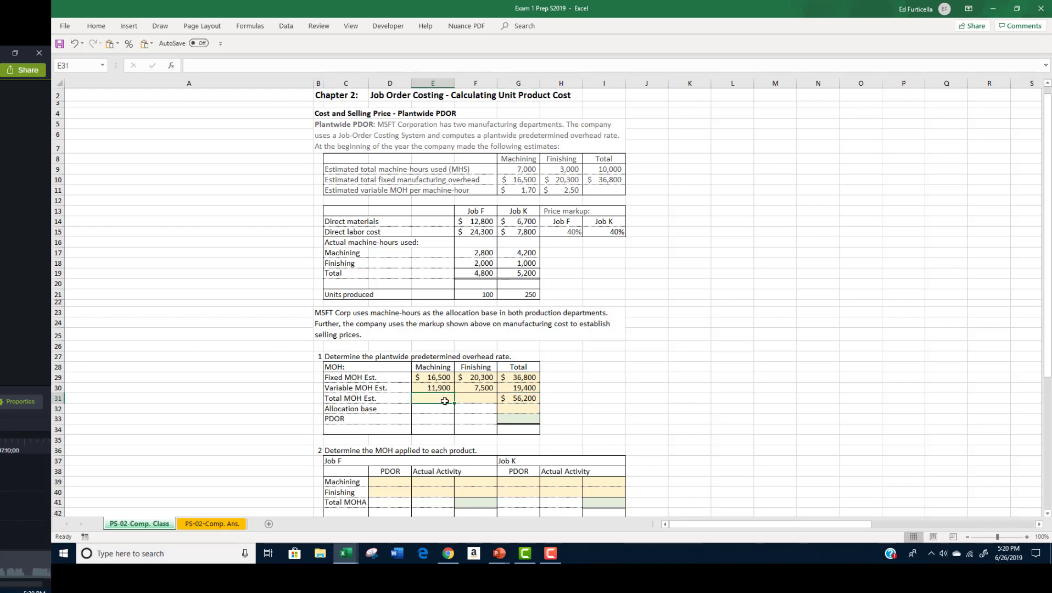
key("alt+equal")
key("ctrl+Return")
key("Right")
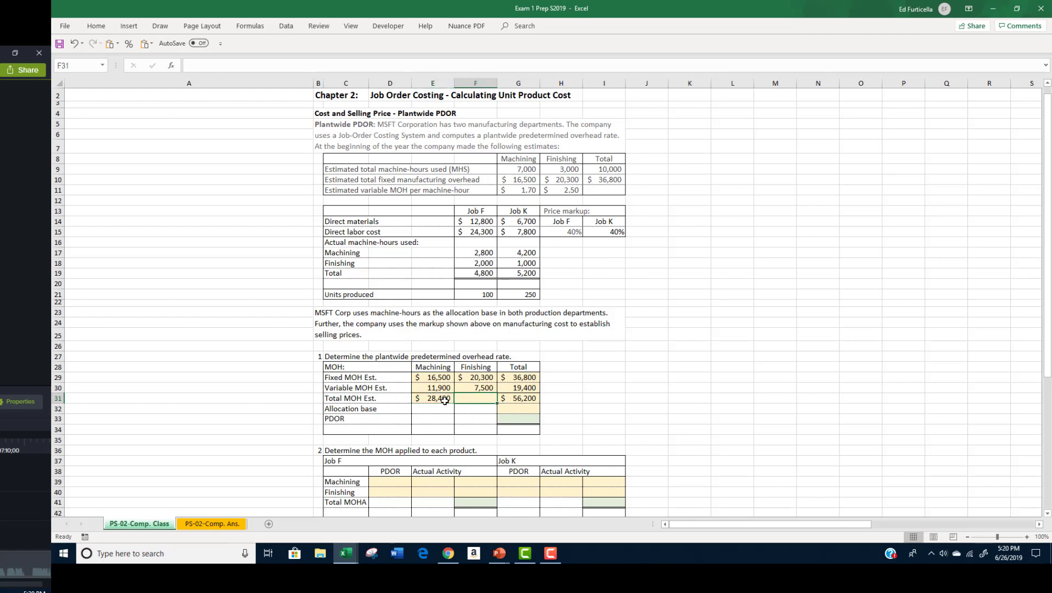
key("alt+equal")
key("ctrl+Return")
key("Right")
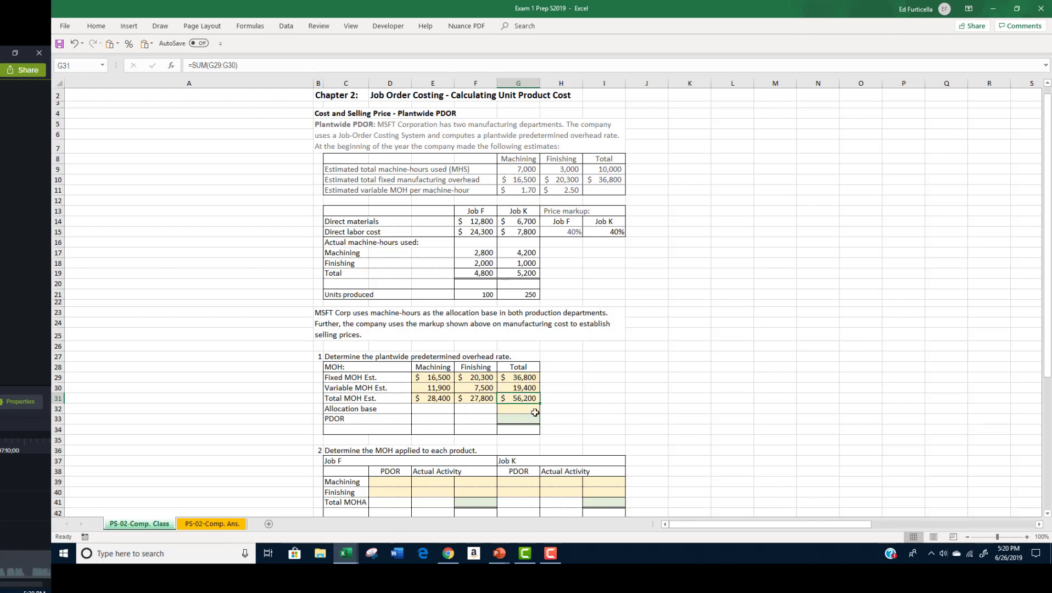
Link the allocation base in G32 to I9's 10,000 machine-hours
left_click(534, 411)
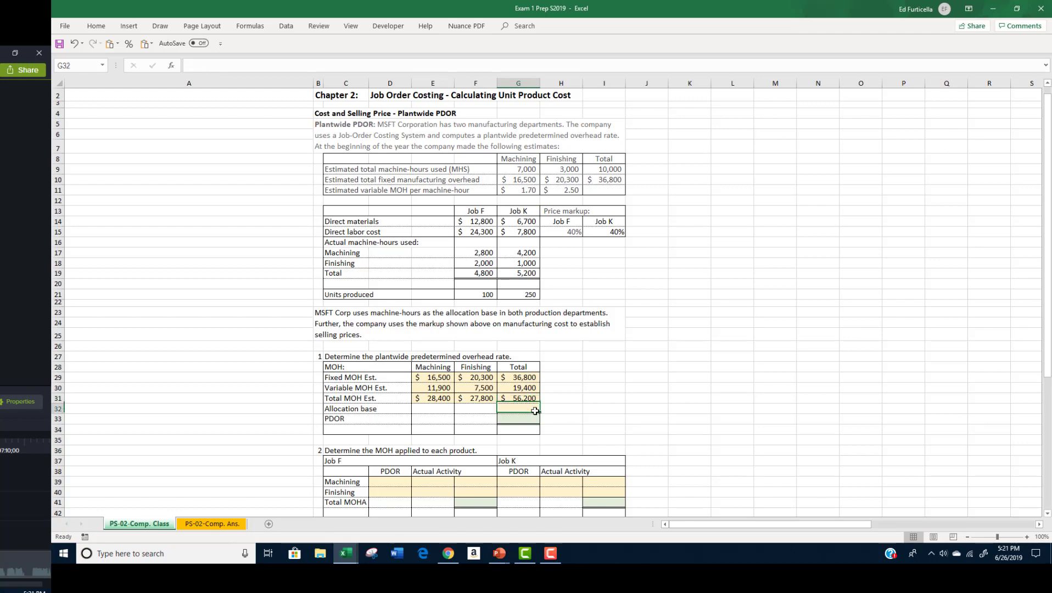
type("=")
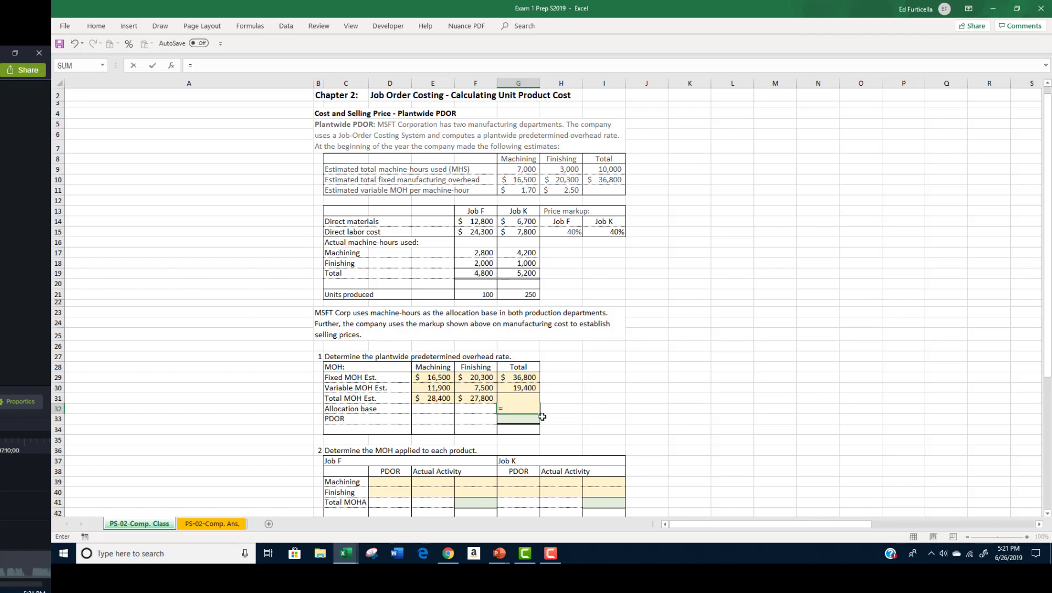
left_click(613, 171)
key("ctrl+Return")
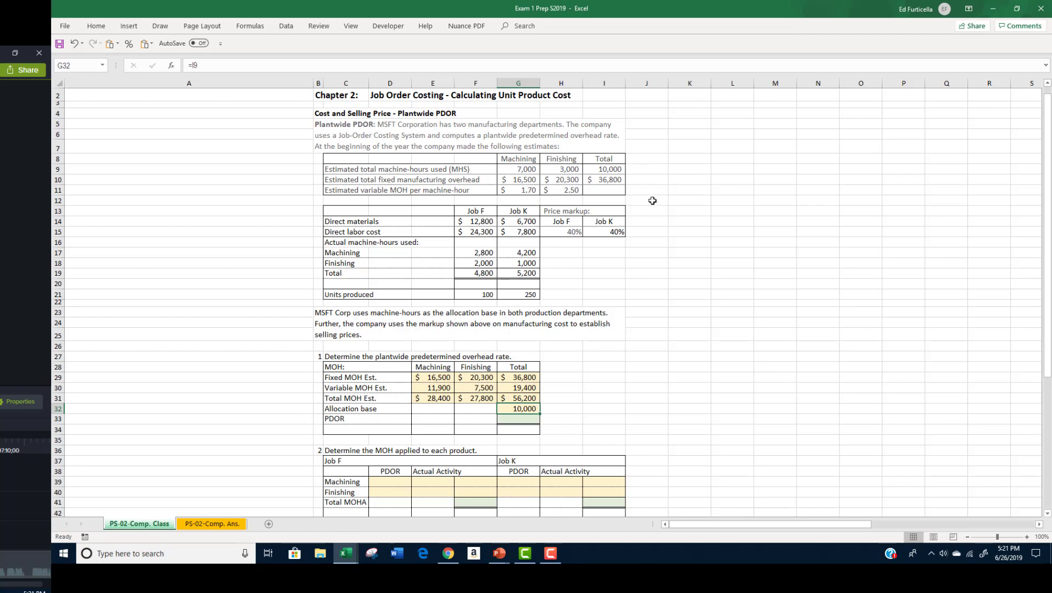
Compute the plantwide rate in G33 as =G31/G32, giving $5.62
key("Delete")
key("Down")
key("BackSpace")
type("=")
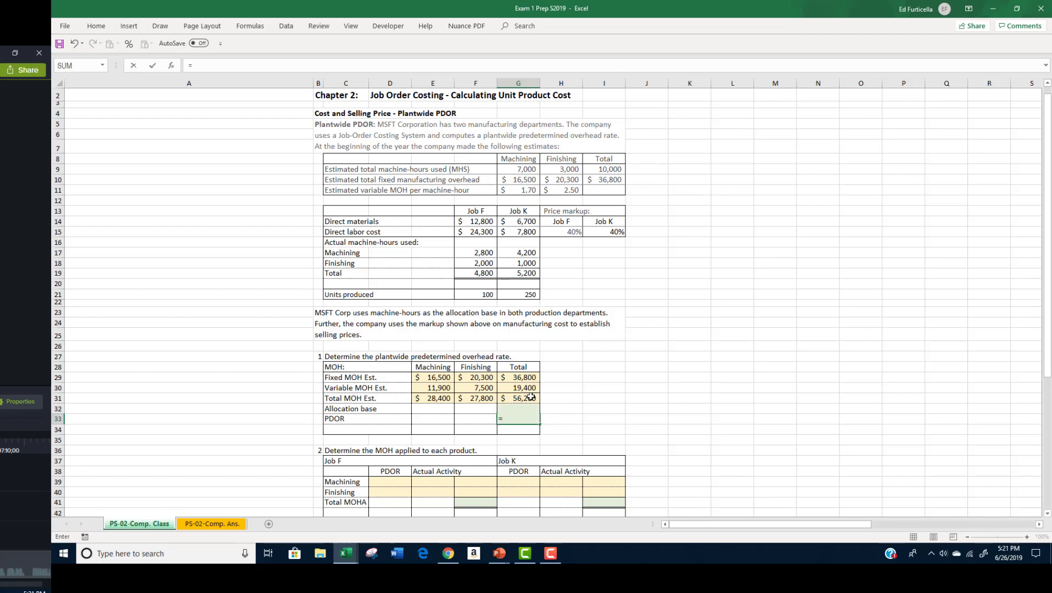
left_click(533, 399)
type("/")
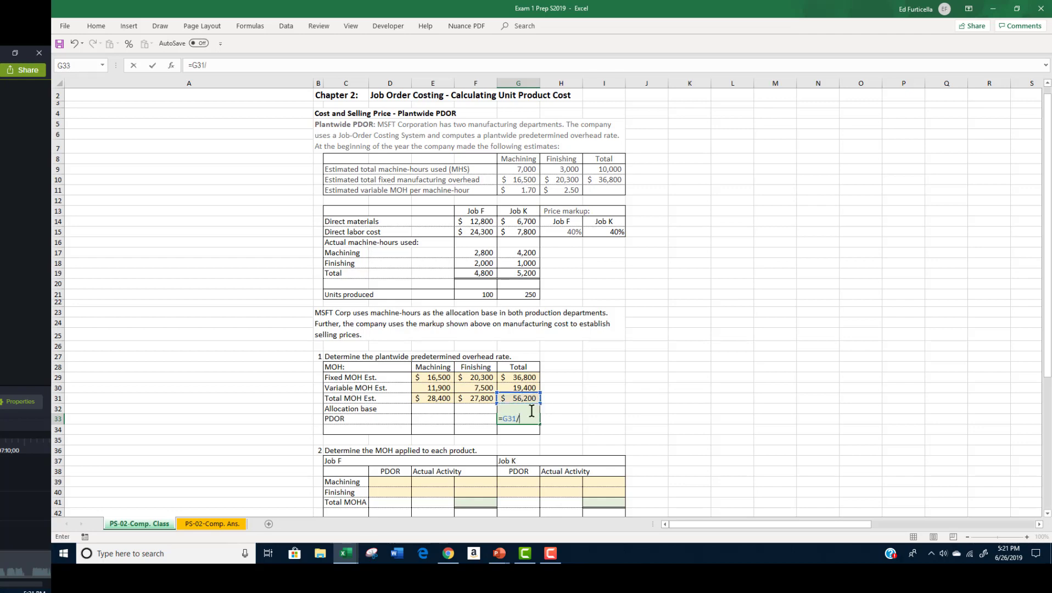
type("G32")
key("Return")
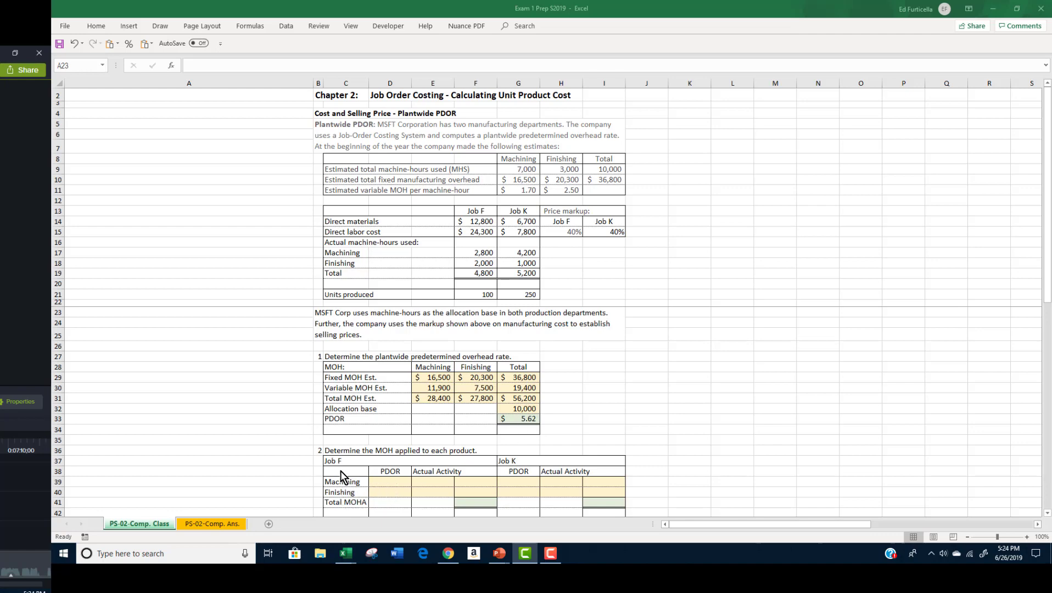
Fill Job F's machining row: 2,800 hours, 5.62 rate, $15,736 overhead applied
left_click(375, 483)
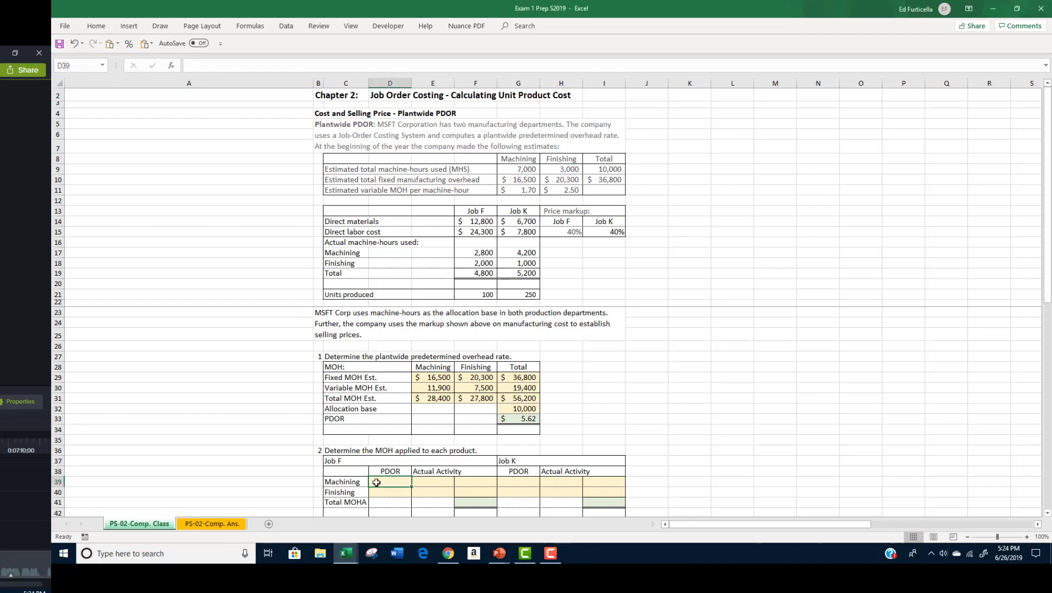
left_click(416, 484)
type("=")
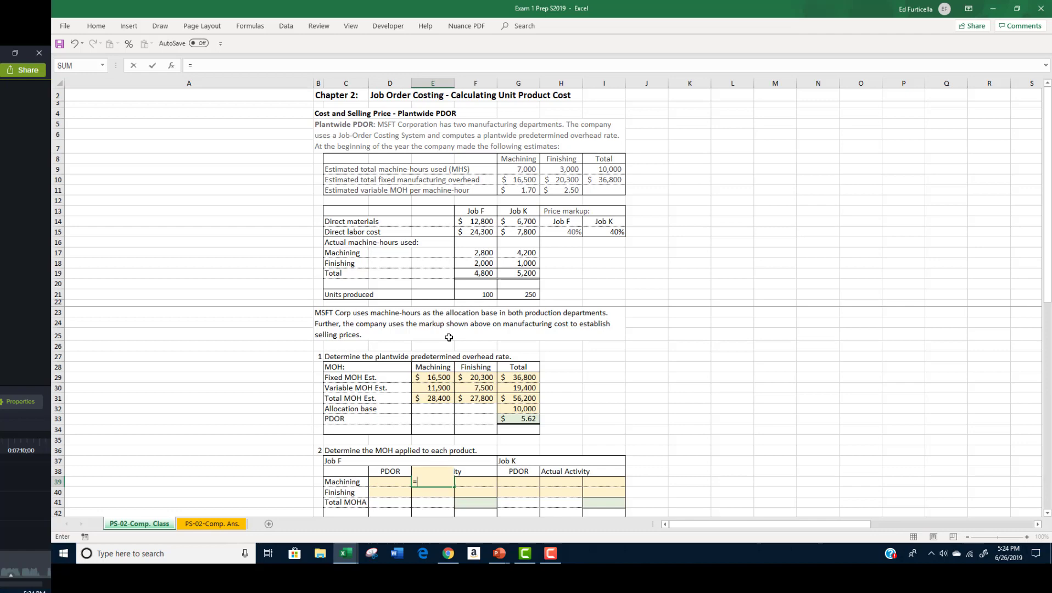
left_click(471, 256)
key("Return")
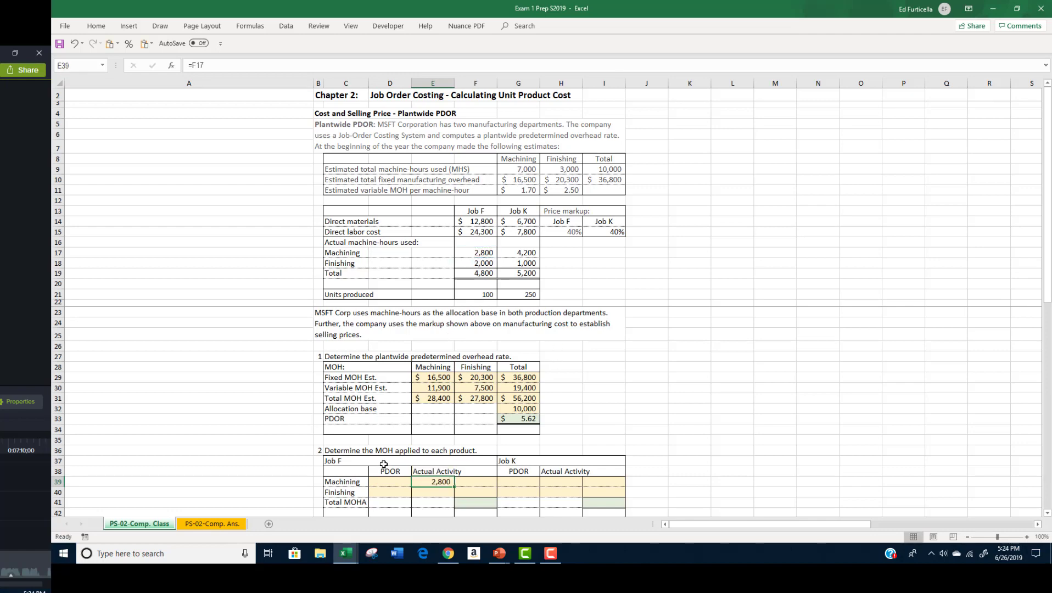
left_click(387, 480)
type("=")
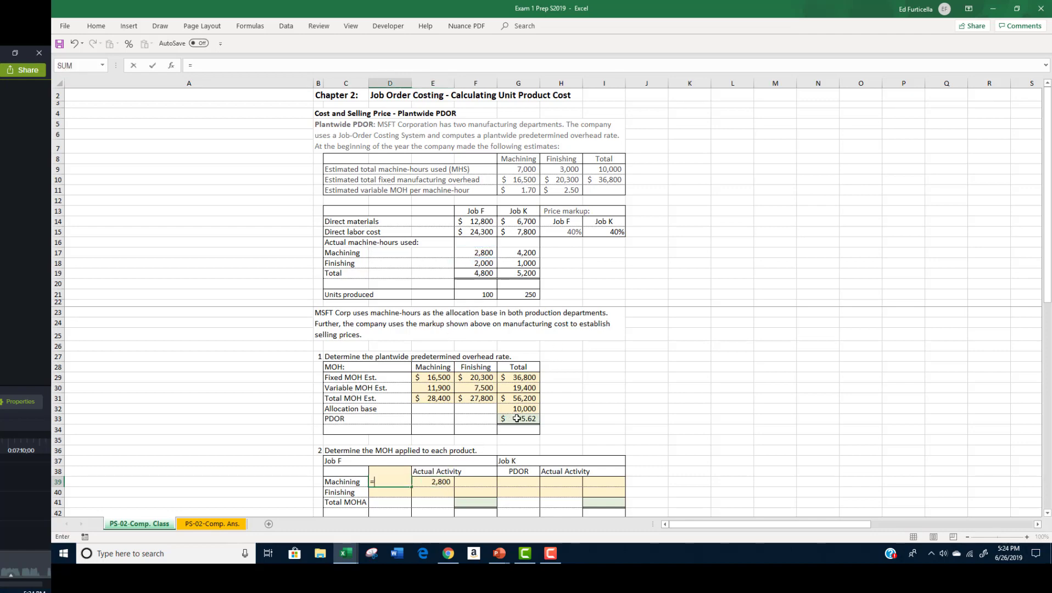
left_click(514, 419)
key("Return")
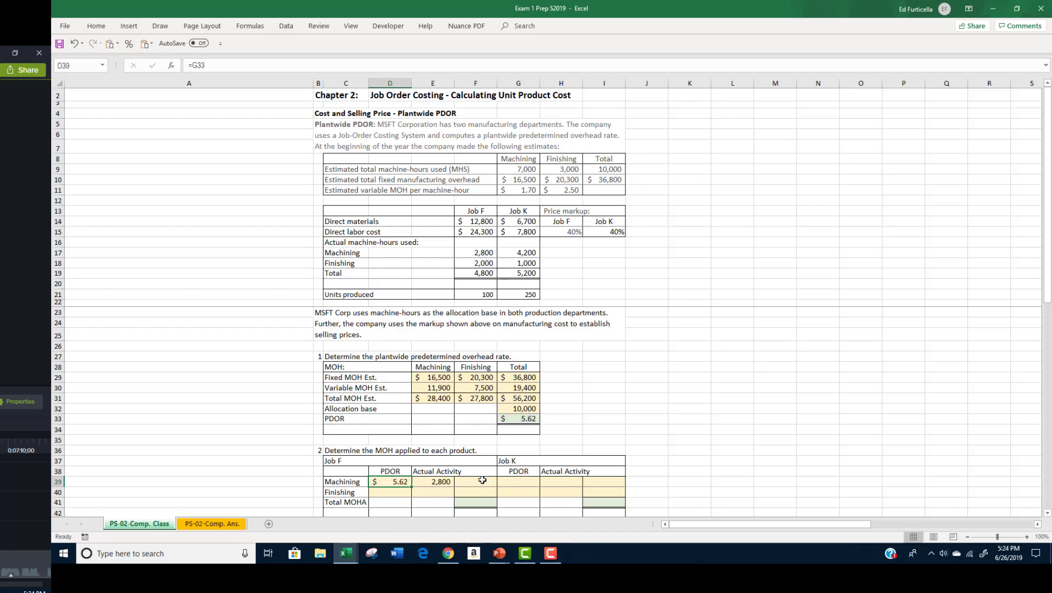
left_click(479, 479)
type("=")
left_click(398, 482)
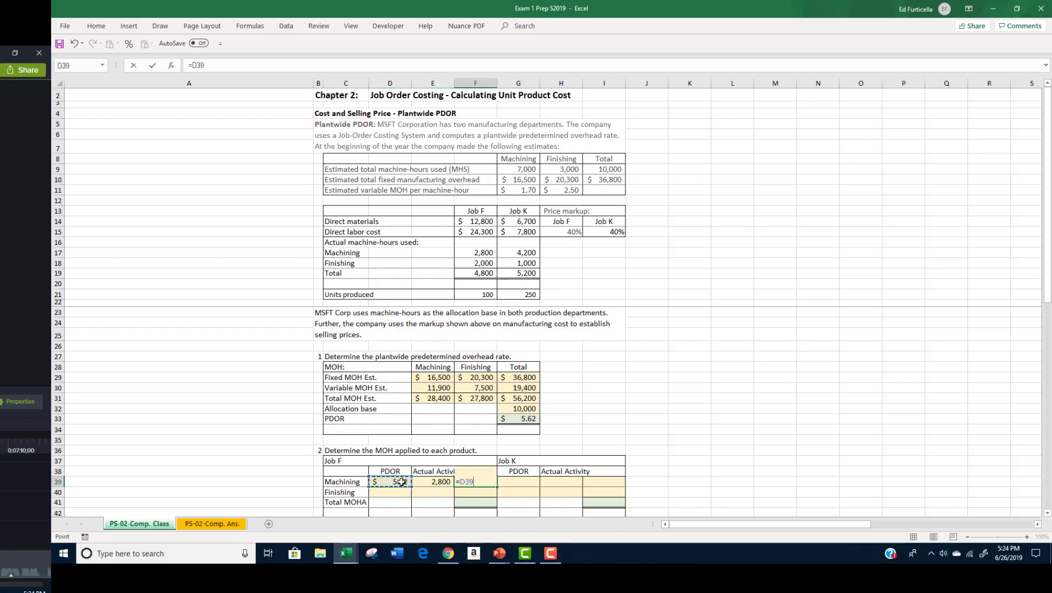
type("*")
left_click(431, 483)
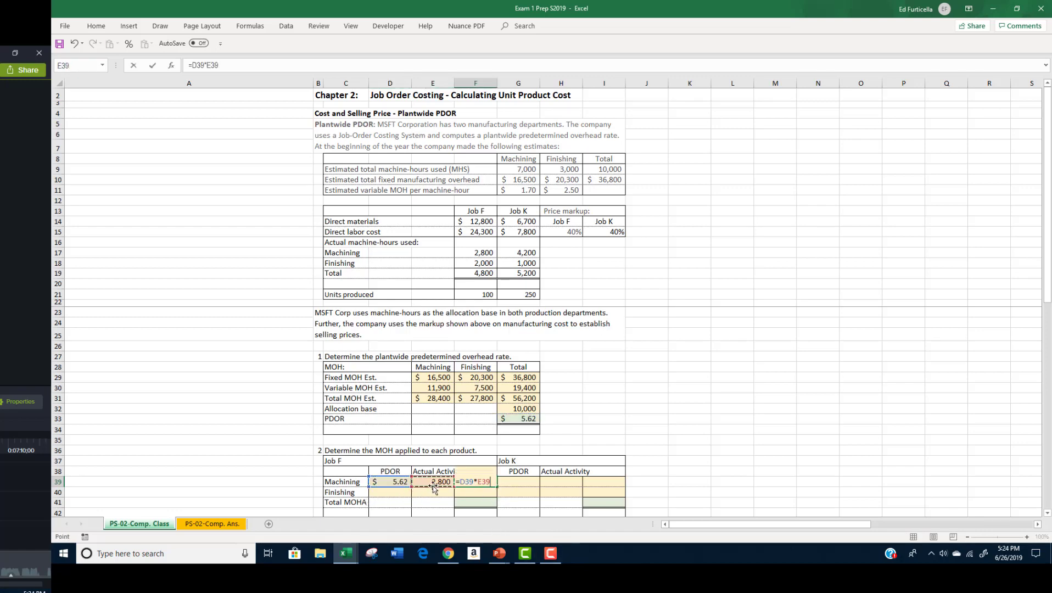
key("ctrl+Return")
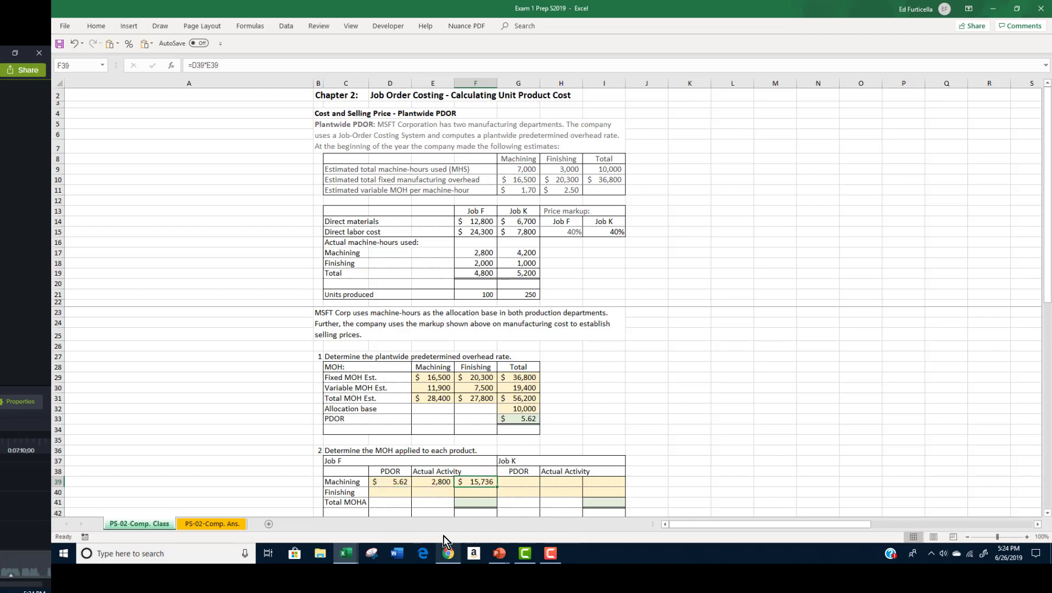
Fill Job F's finishing row: 2,000 hours, 5.62 rate, $11,240 overhead applied
left_click(434, 492)
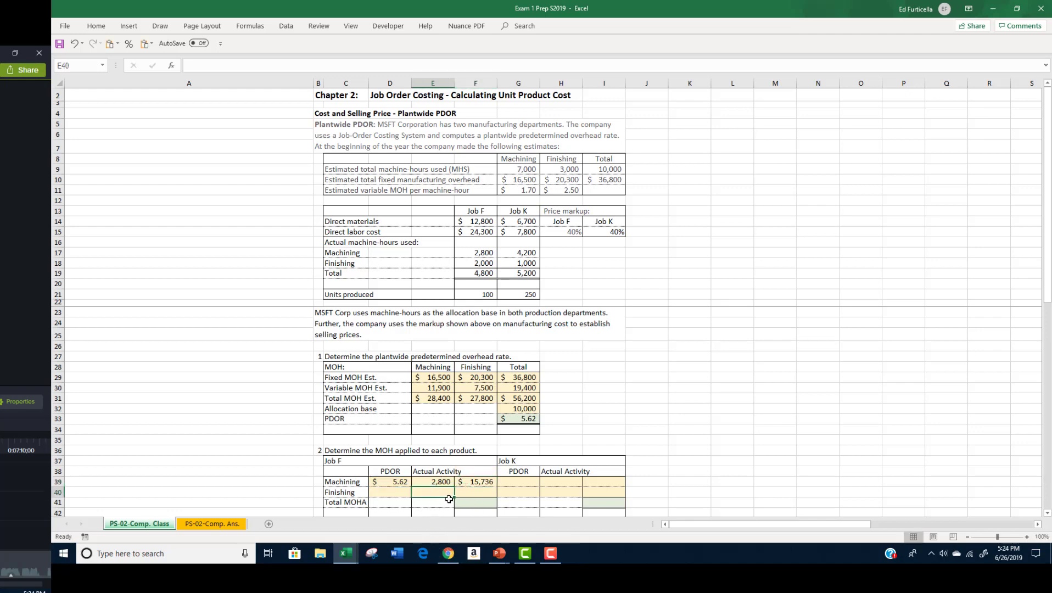
type("=")
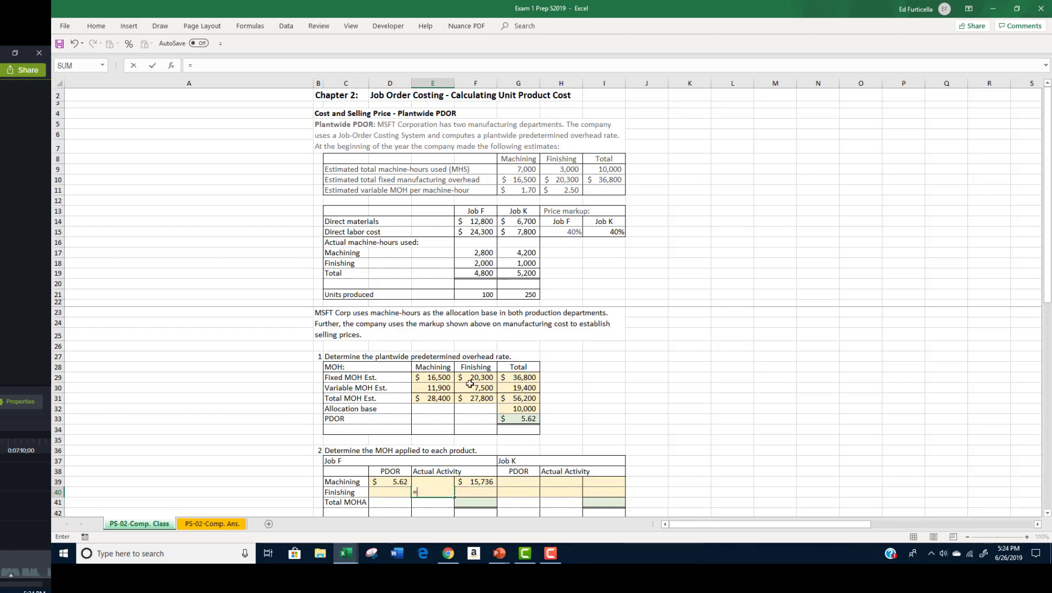
left_click(490, 266)
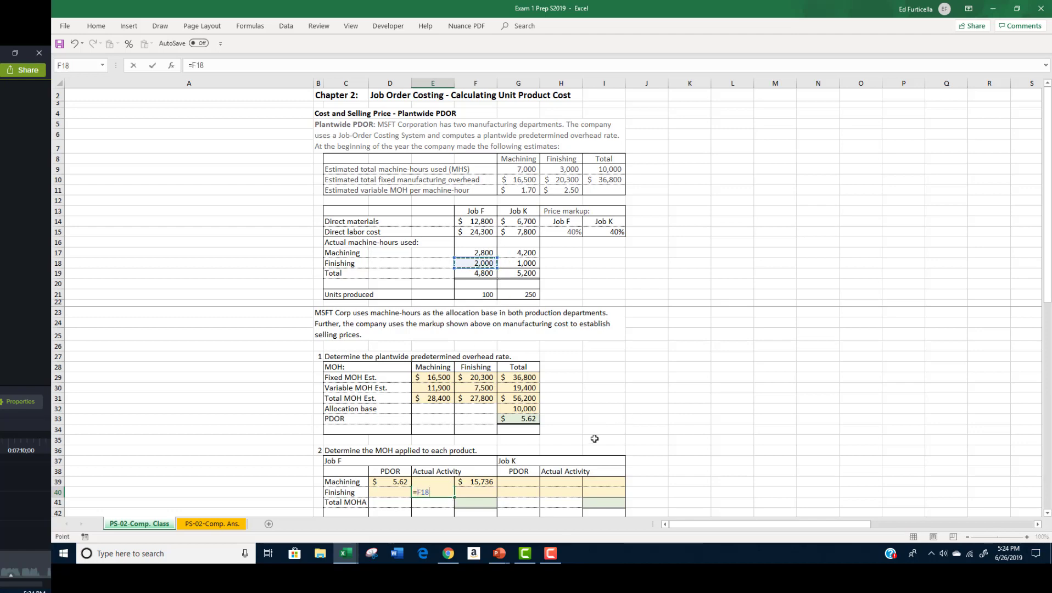
key("Return")
left_click(404, 493)
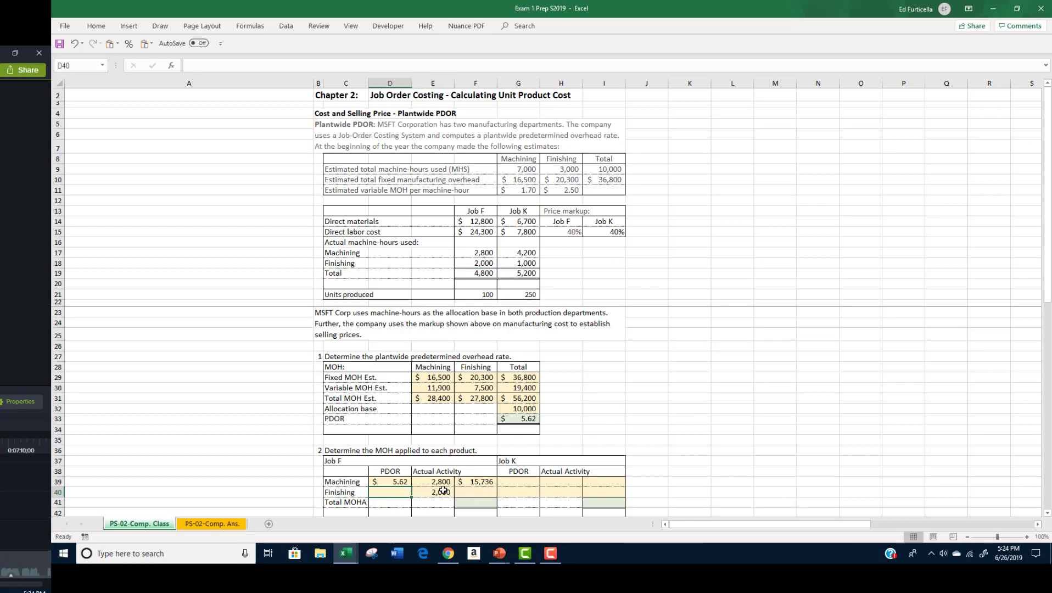
type("=")
left_click(524, 419)
key("Return")
left_click(486, 493)
type("=")
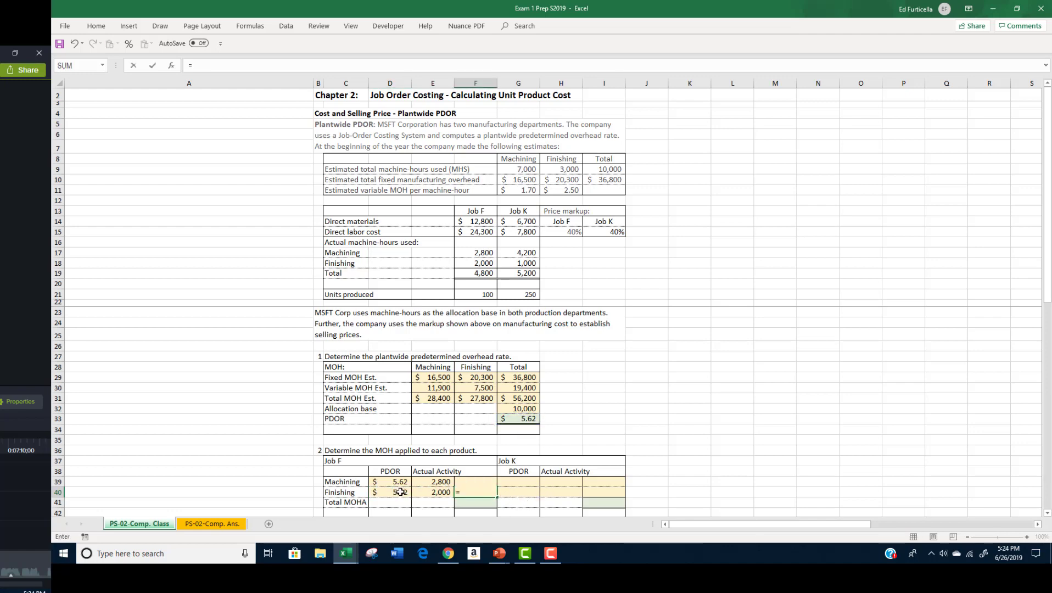
left_click(396, 492)
type("*")
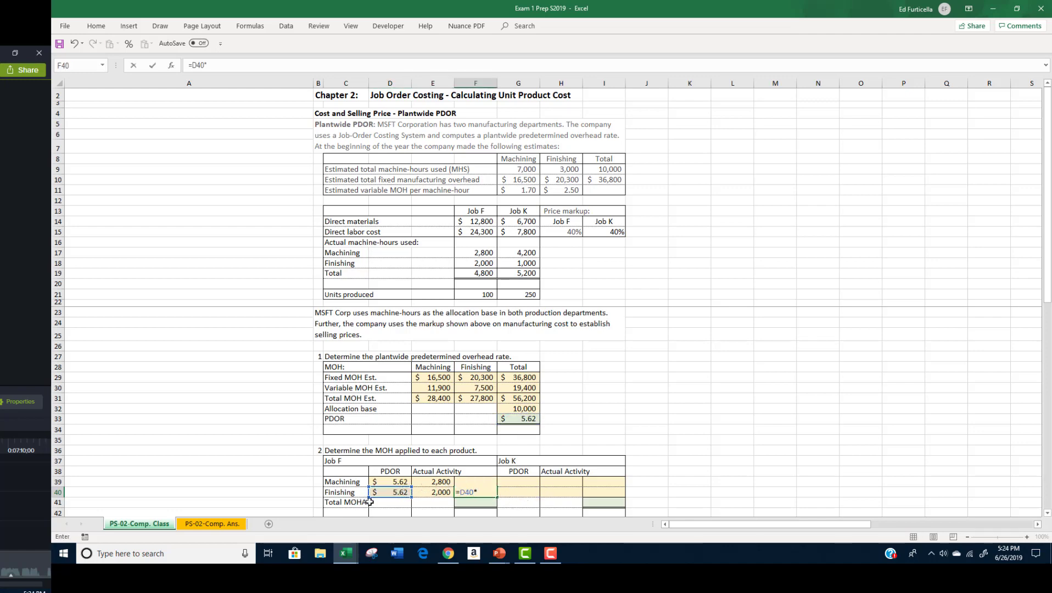
left_click(433, 493)
key("Return")
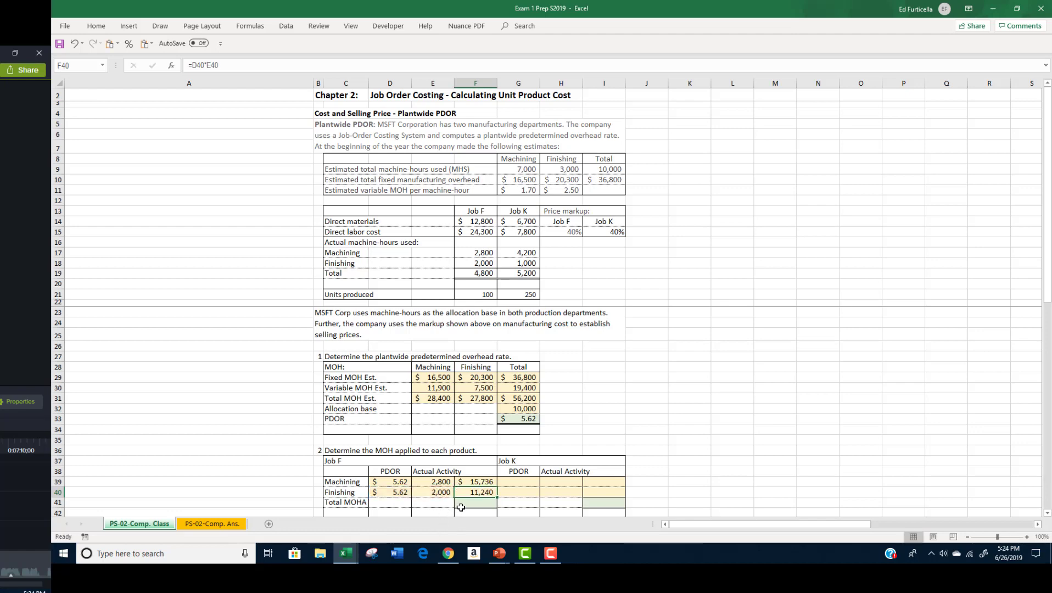
AutoSum Job F's applied overhead in F41 to $26,976
key("alt+equal")
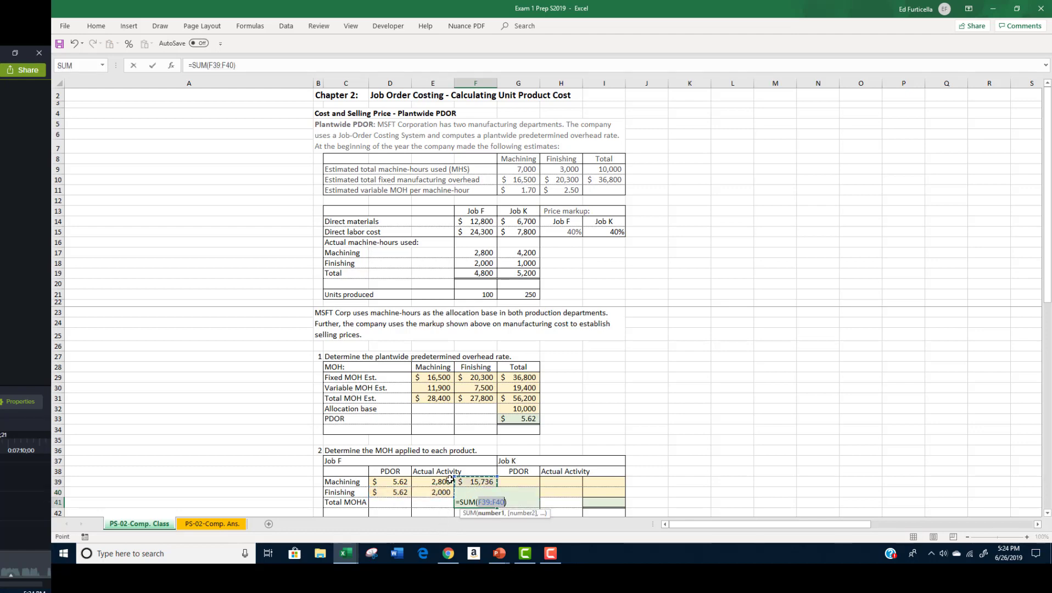
key("ctrl+Return")
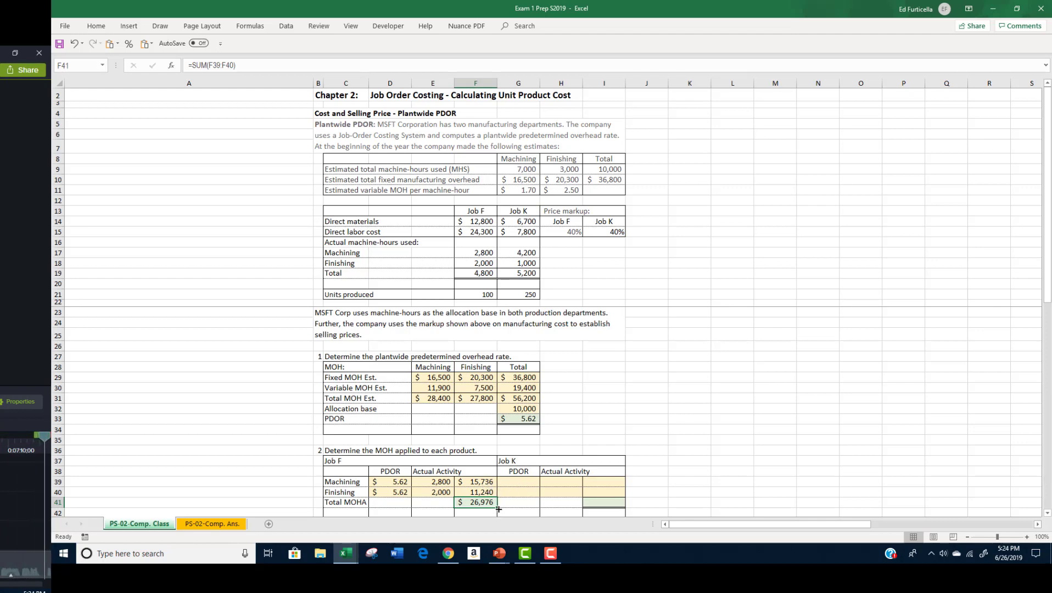
left_click(521, 481)
Set Job K's machining and finishing PDOR cells to the 5.62 rate (=G33)
type("=")
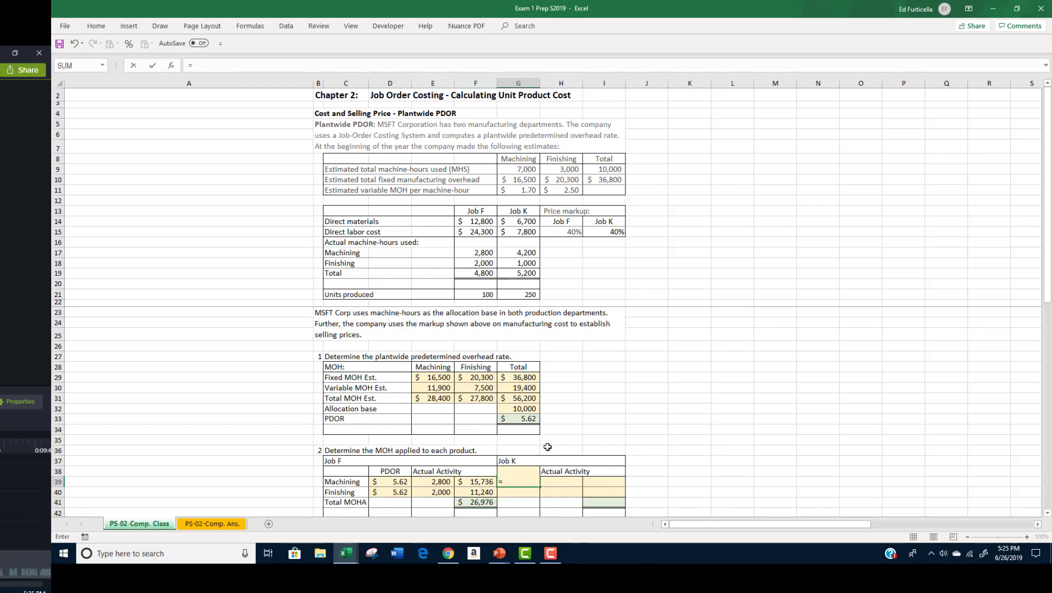
left_click(522, 419)
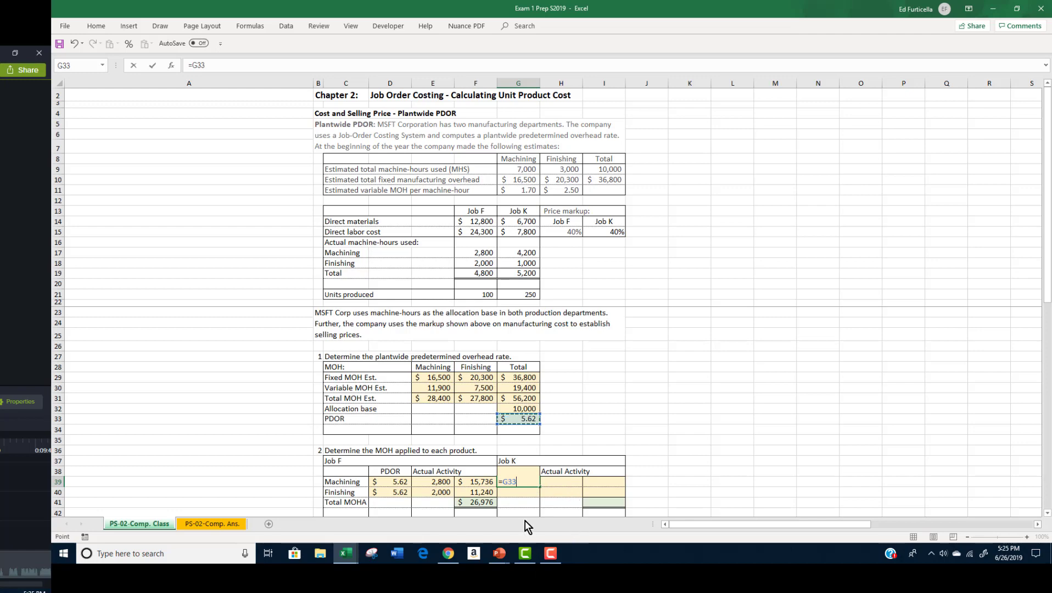
key("Return")
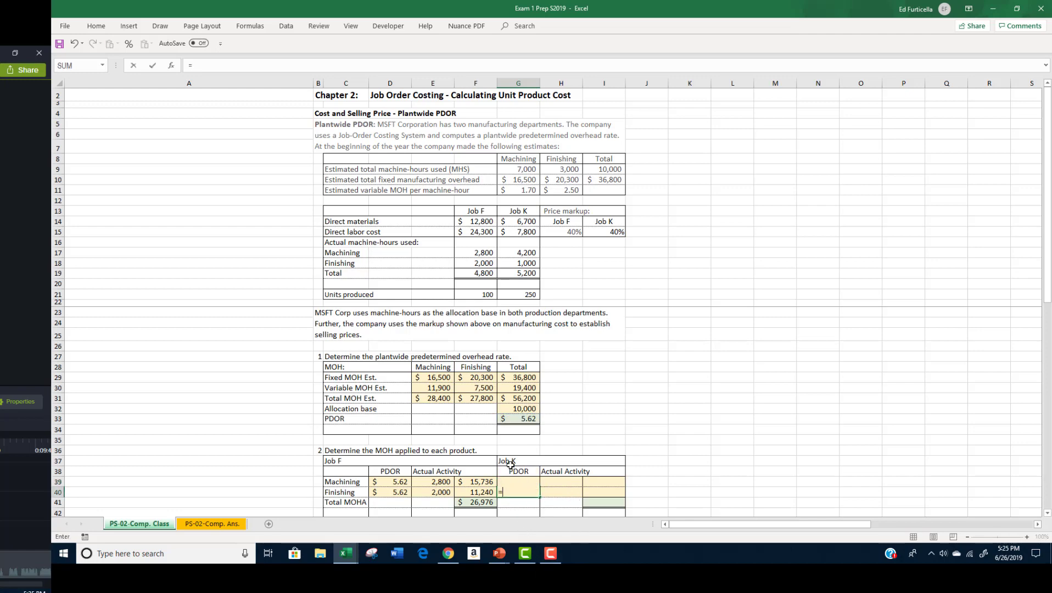
type("=")
left_click(521, 420)
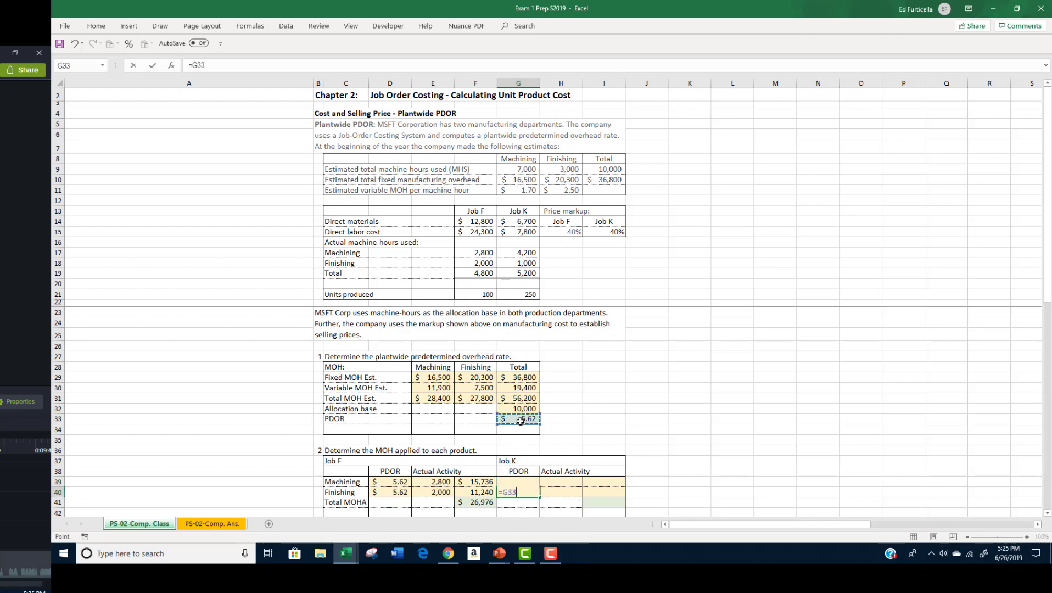
key("ctrl+Return")
Link Job K's actual activity: 4,200 machining hours and 1,000 finishing hours
left_click(573, 480)
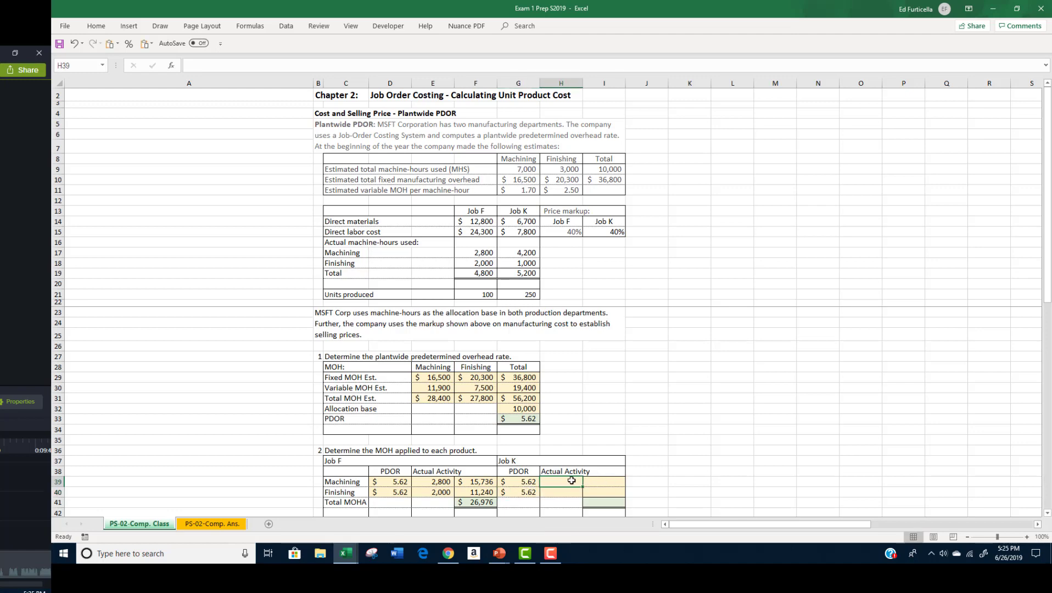
type("=")
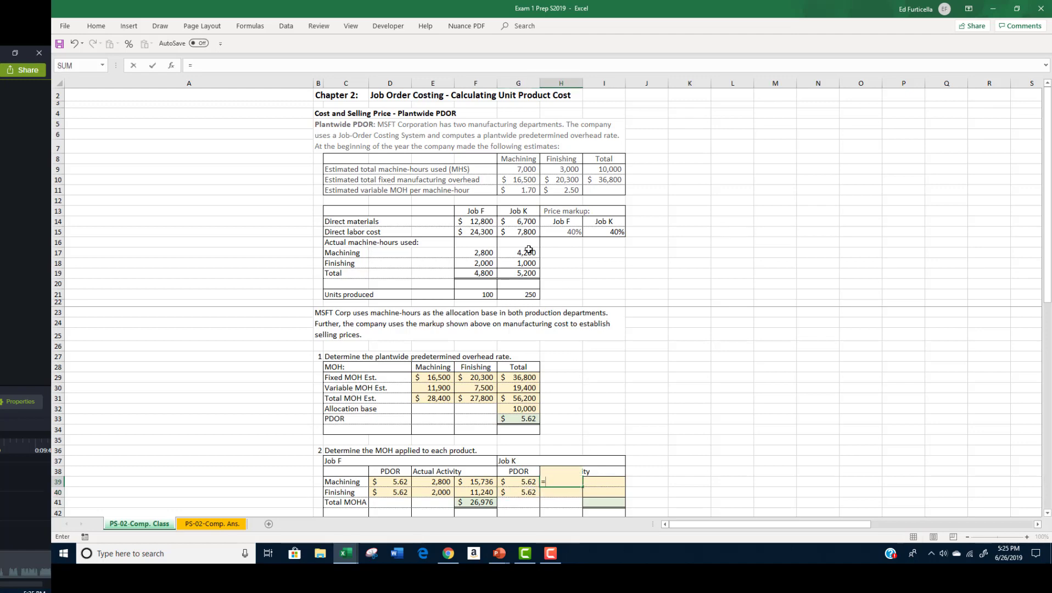
left_click(529, 252)
key("ctrl+Return")
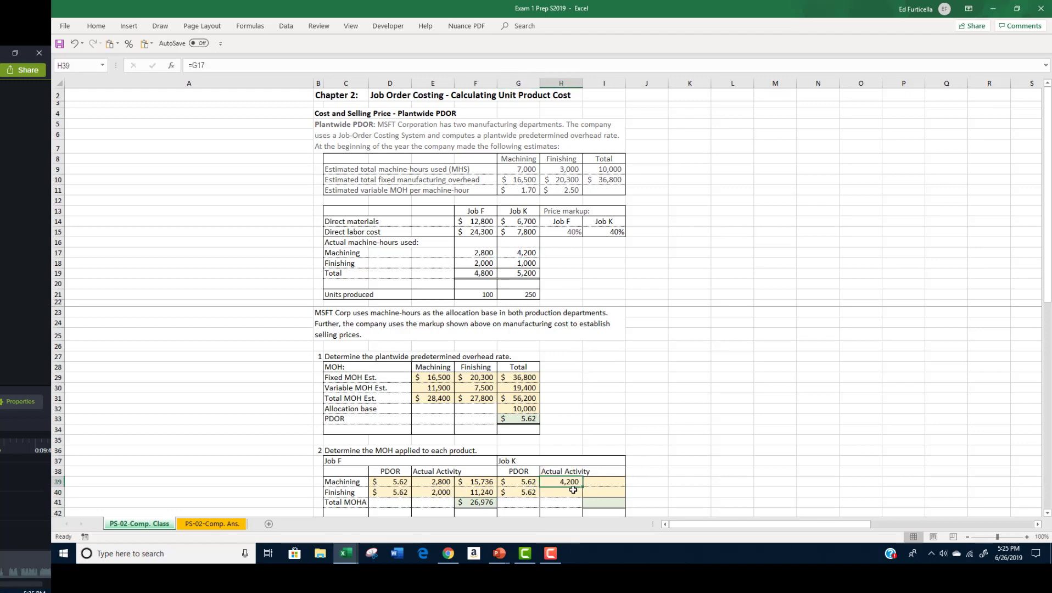
left_click(568, 490)
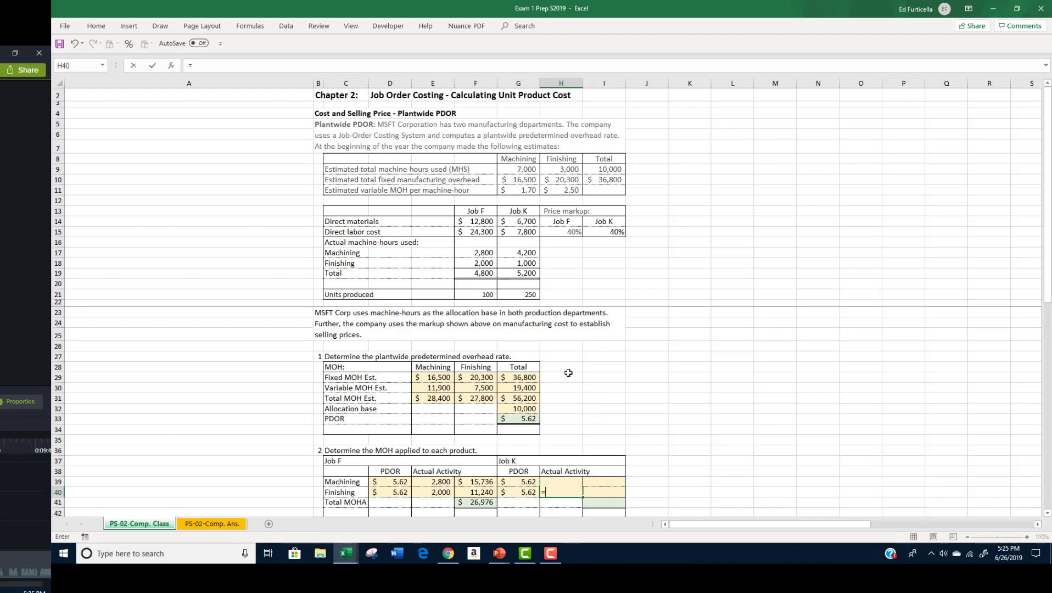
type("=")
left_click(524, 265)
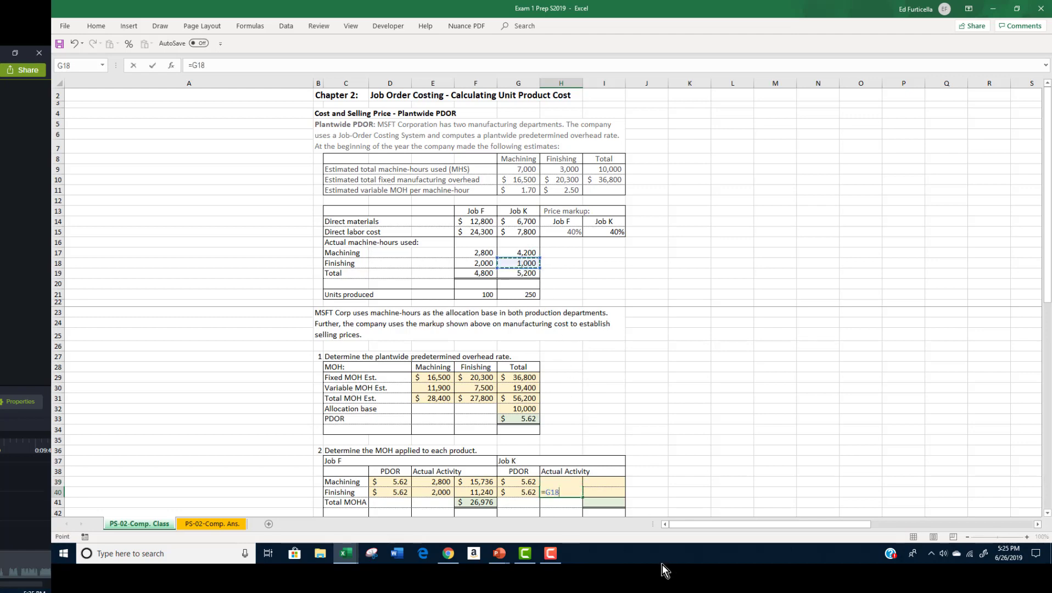
key("ctrl+Return")
Compute Job K's machining overhead applied as PDOR times hours, giving $23,604
left_click(604, 482)
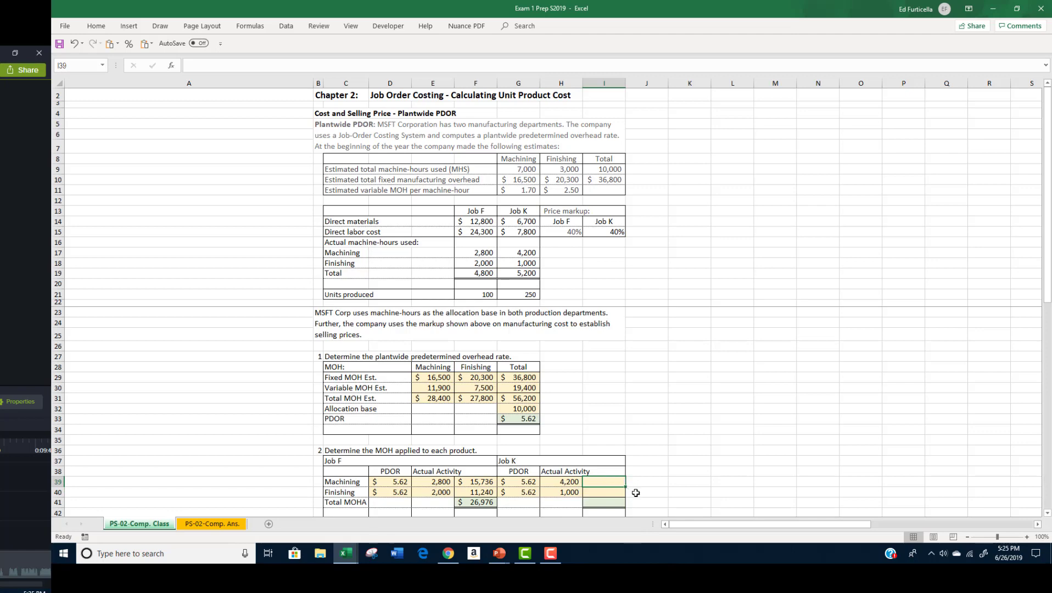
type("=")
left_click(528, 482)
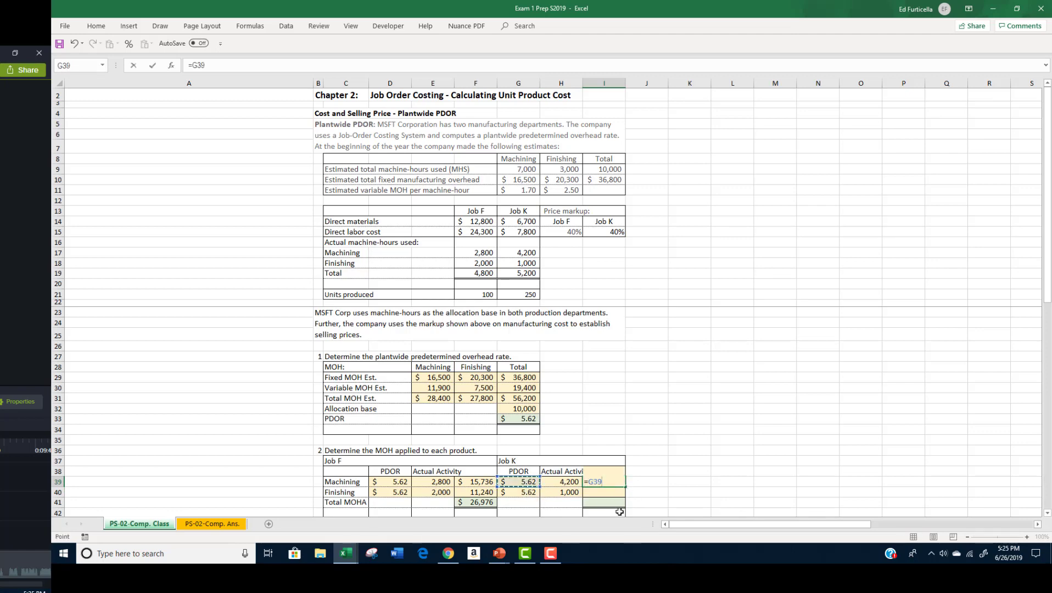
type("*")
left_click(557, 483)
key("Return")
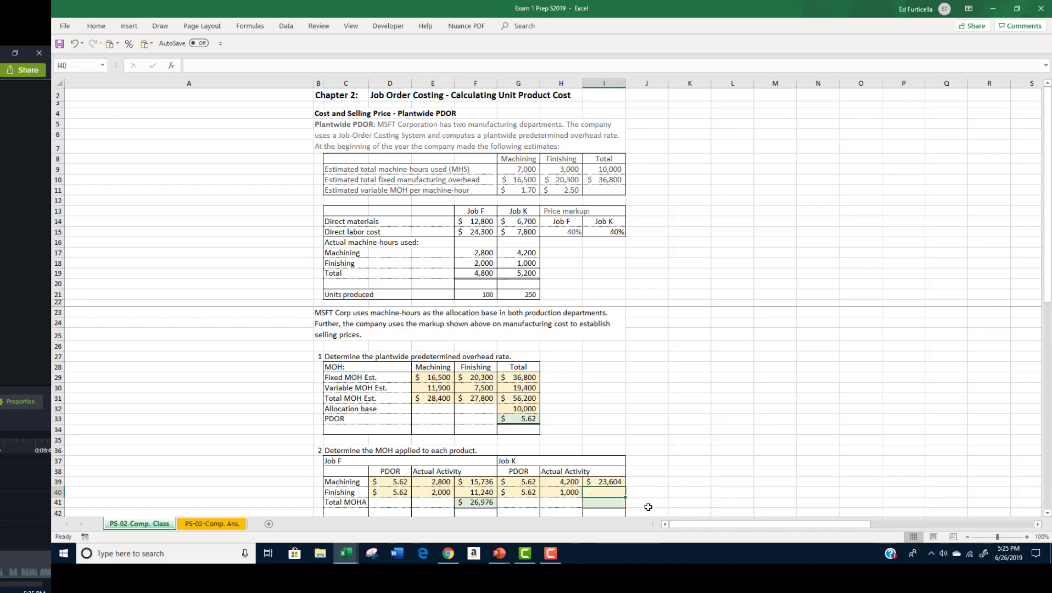
Compute Job K's finishing overhead of $5,620 and AutoSum the $29,224 total
type("=")
left_click(524, 493)
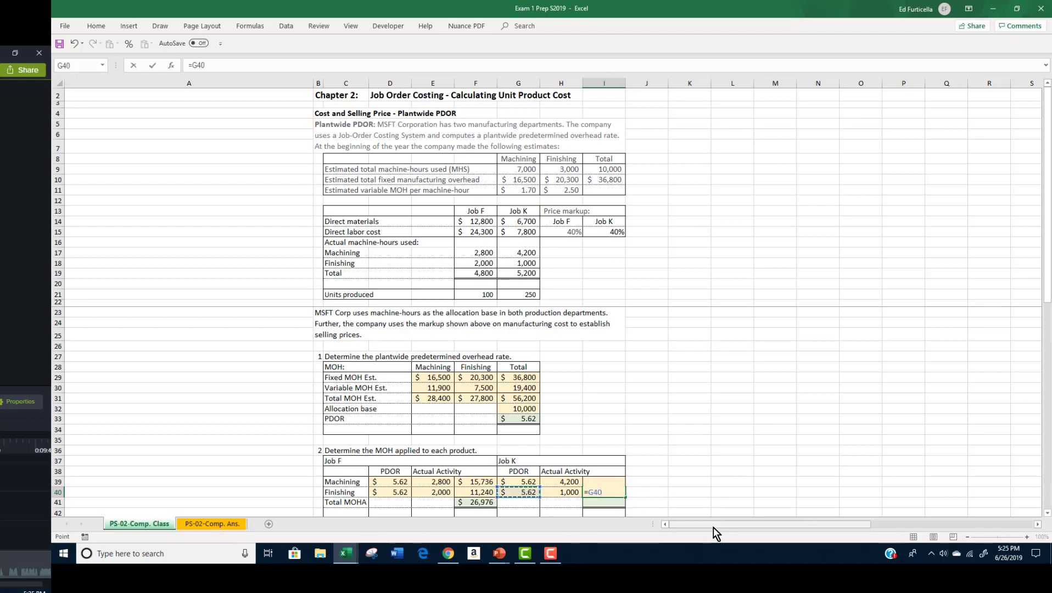
type("*")
left_click(566, 493)
key("Return")
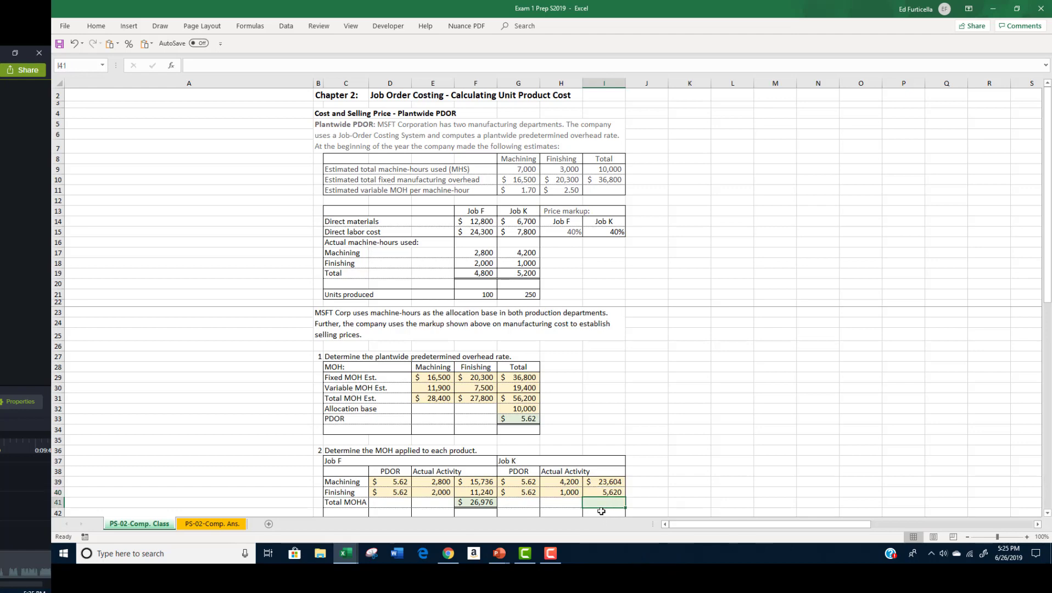
key("alt+equal")
key("ctrl+Return")
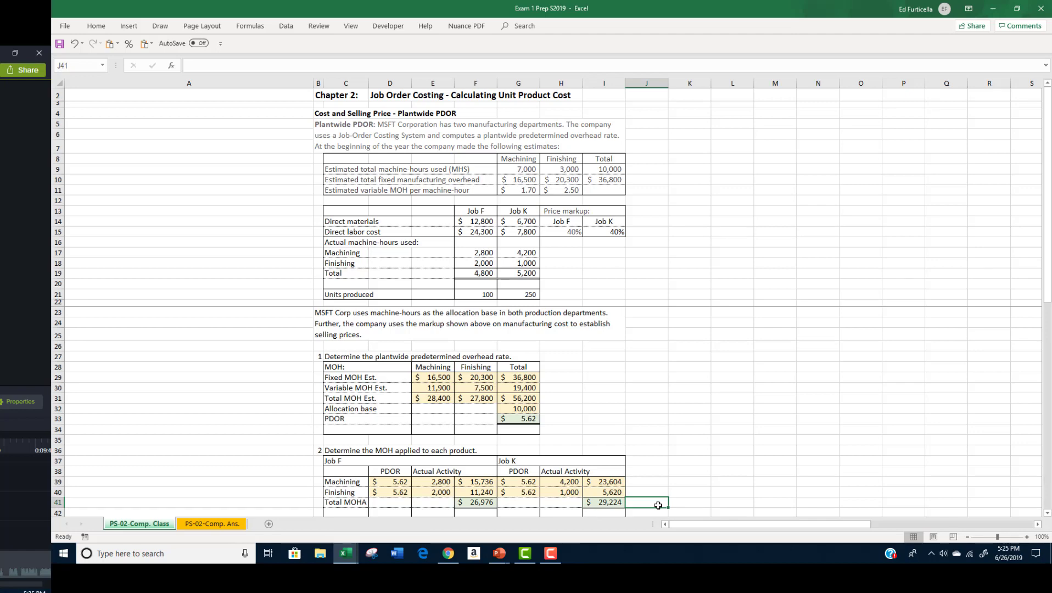
Scroll down to the part 3 total cost table and select Job F's direct materials cell
scroll(658, 504, "down", 4)
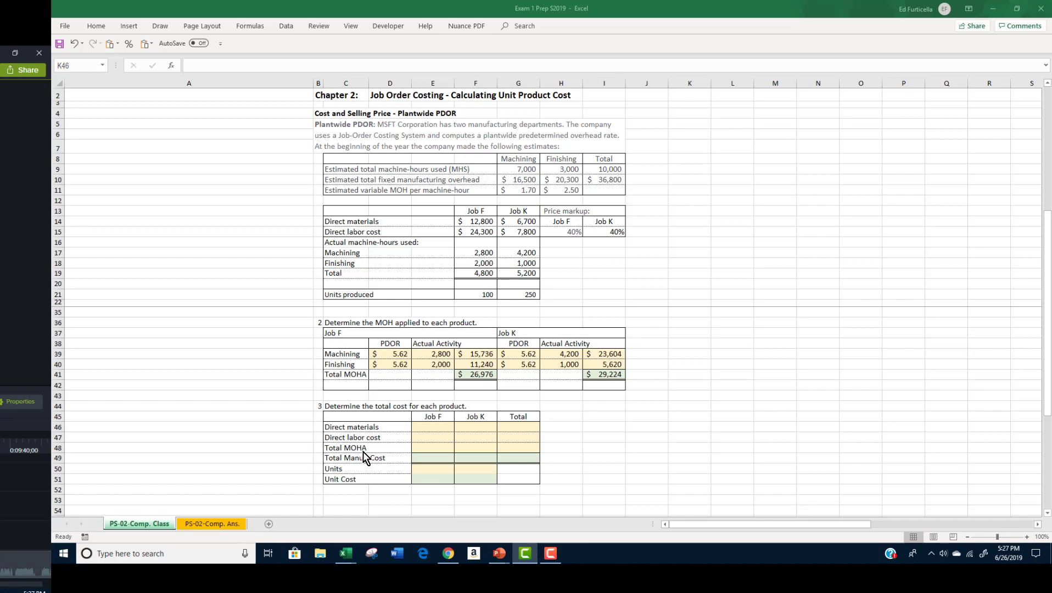
left_click(430, 428)
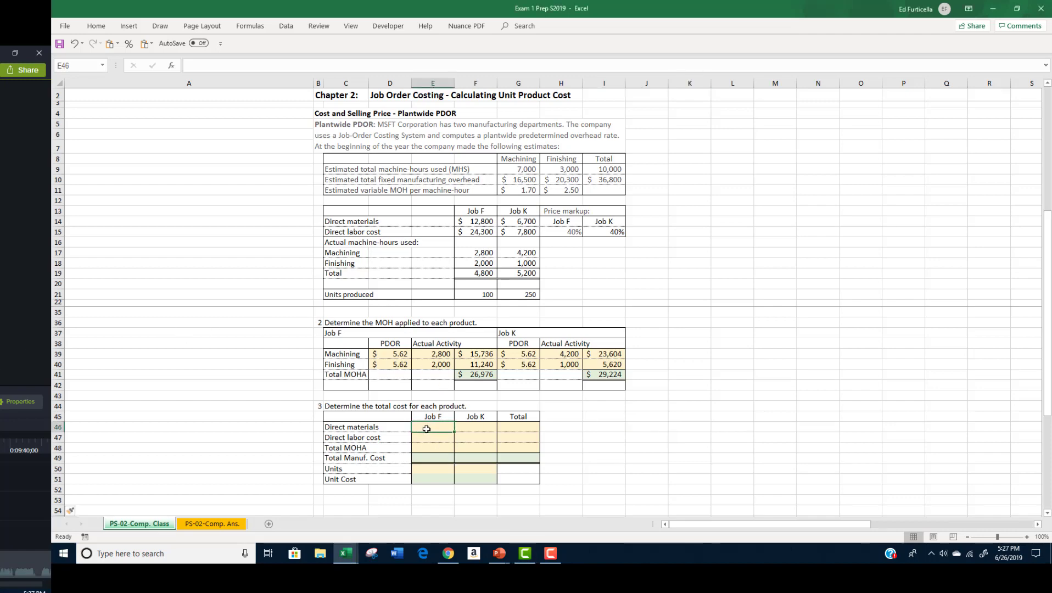
Link Job F's costs: =F14 materials ($12,800), =F15 labor (24,300), =F41 MOHA (26,976)
type("=")
left_click(478, 220)
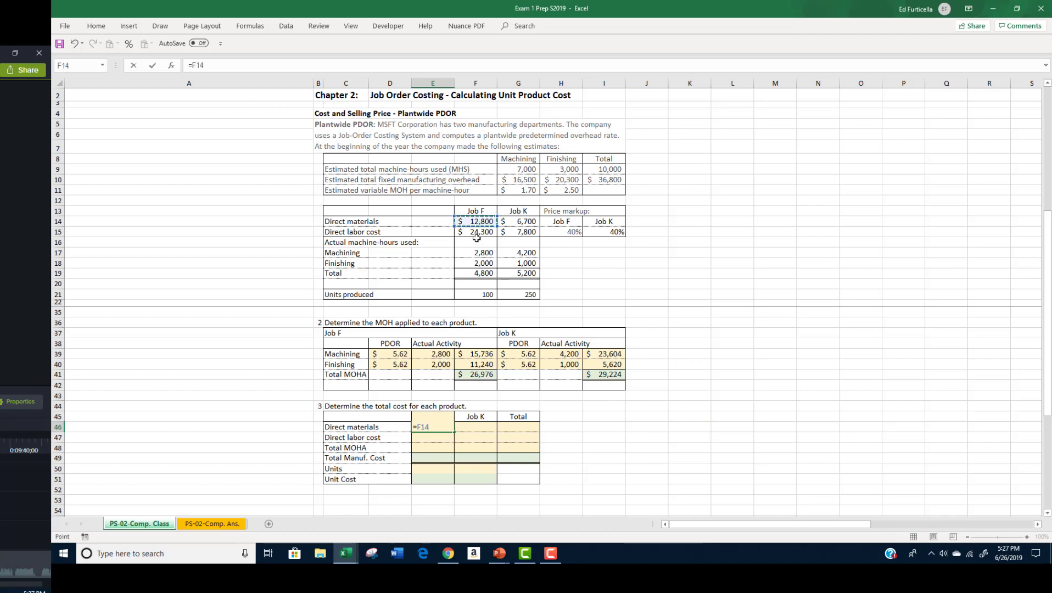
key("ctrl+Return")
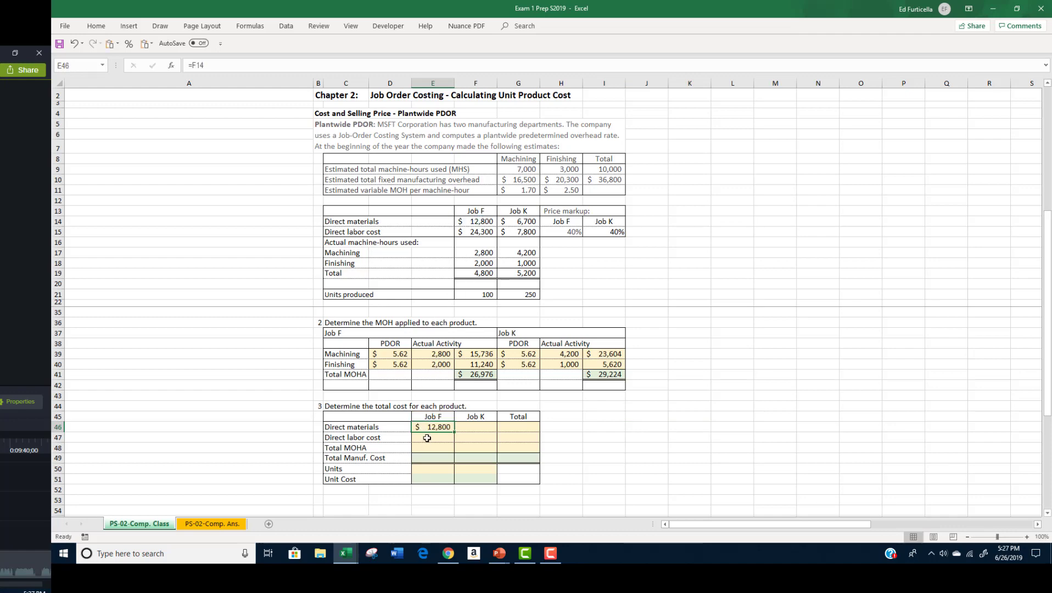
left_click_drag(426, 442, 426, 431)
key("Delete")
type("=")
left_click(473, 231)
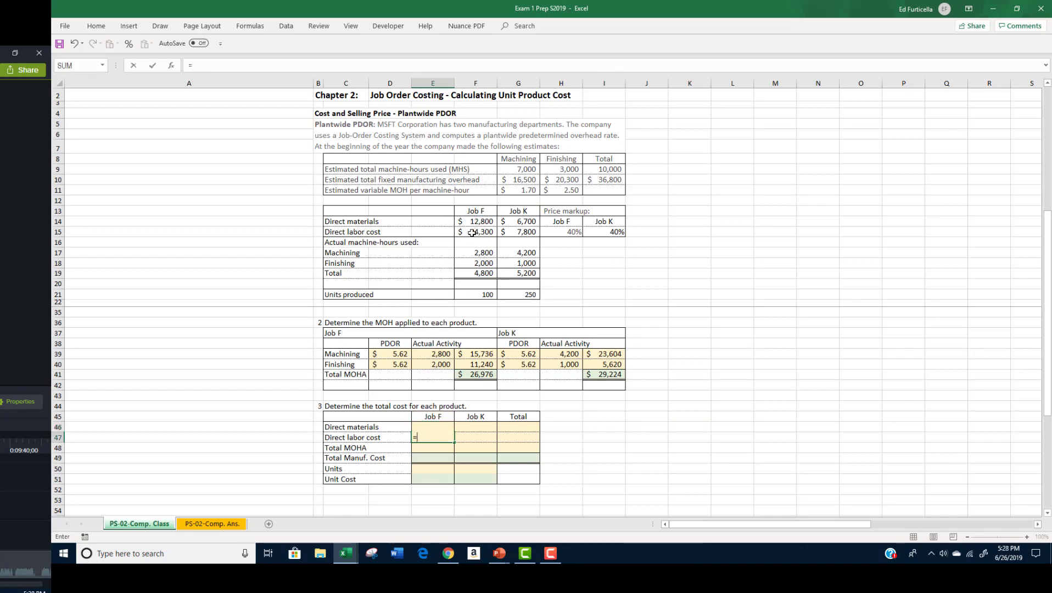
key("ctrl+Return")
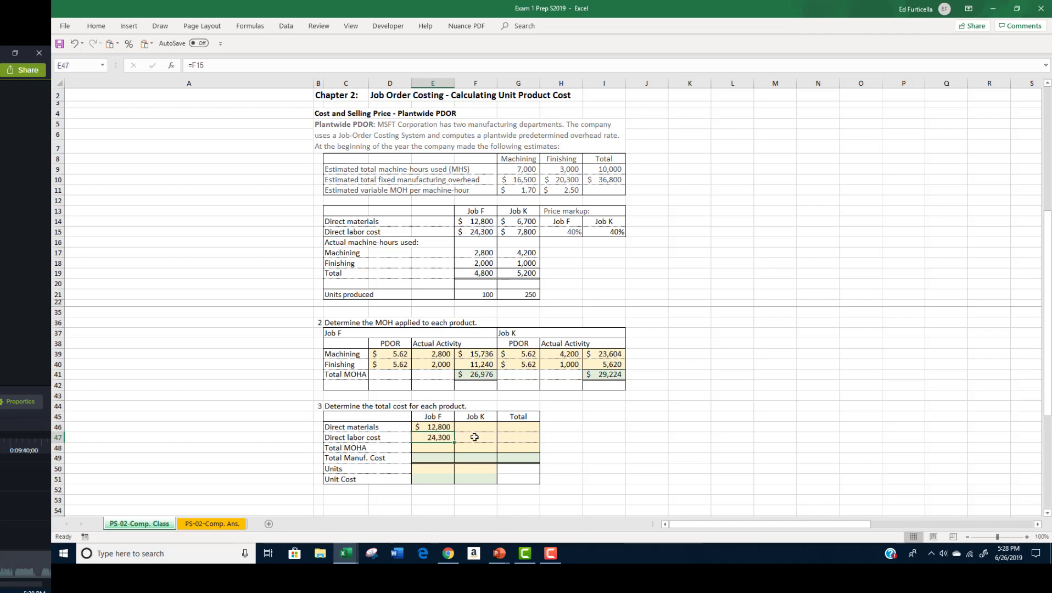
left_click(434, 448)
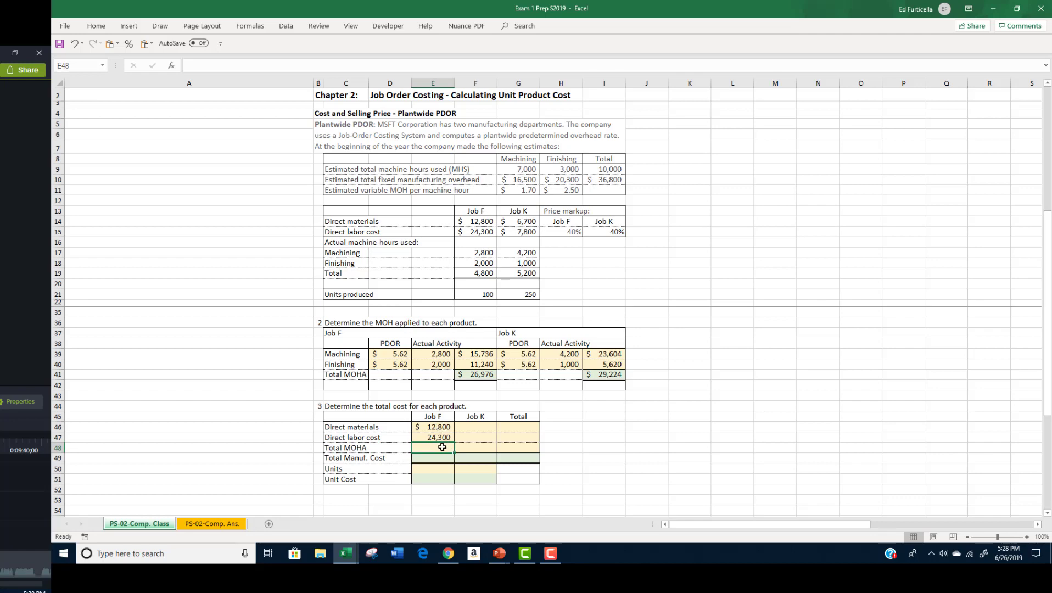
type("=")
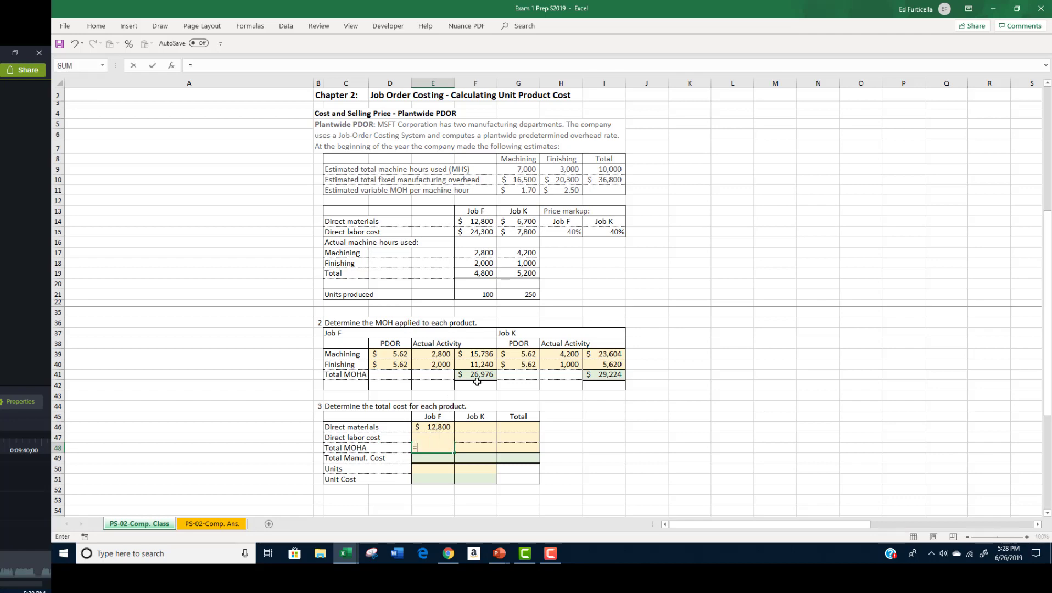
left_click(477, 375)
key("ctrl+Return")
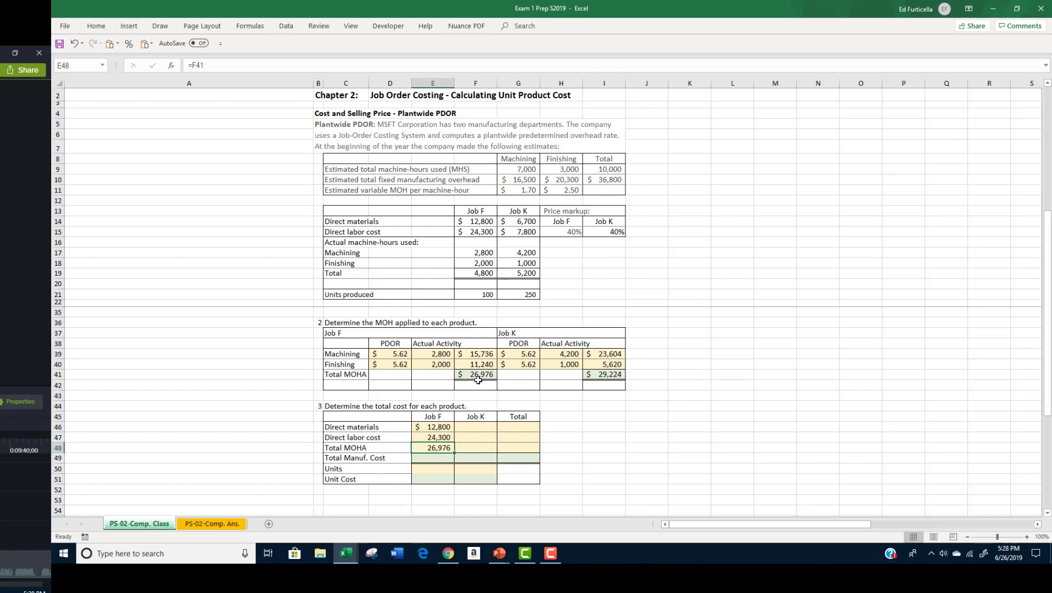
AutoSum Job F's three costs in E49 for its total manufacturing cost
left_click(423, 455)
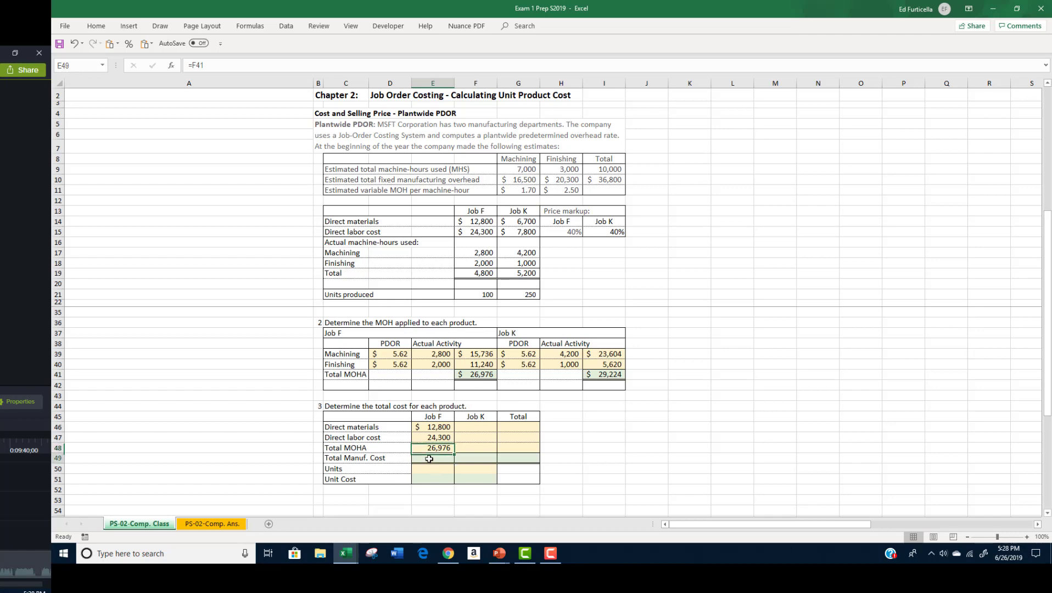
key("alt+equal")
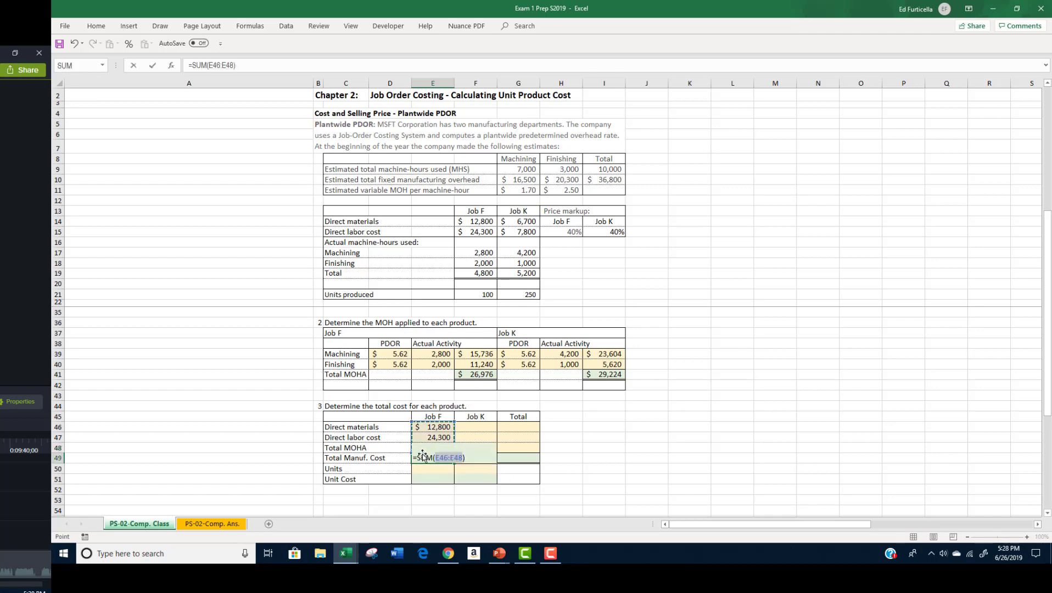
key("ctrl+Return")
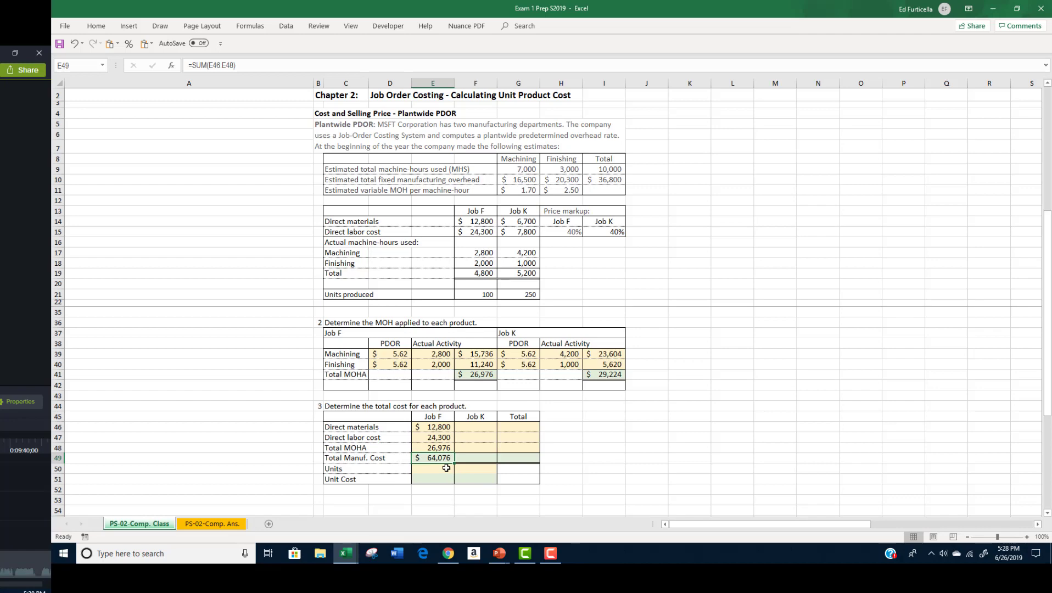
Link Job K's direct materials ($6,700) and direct labor (7,800) to G14 and G15
left_click(479, 431)
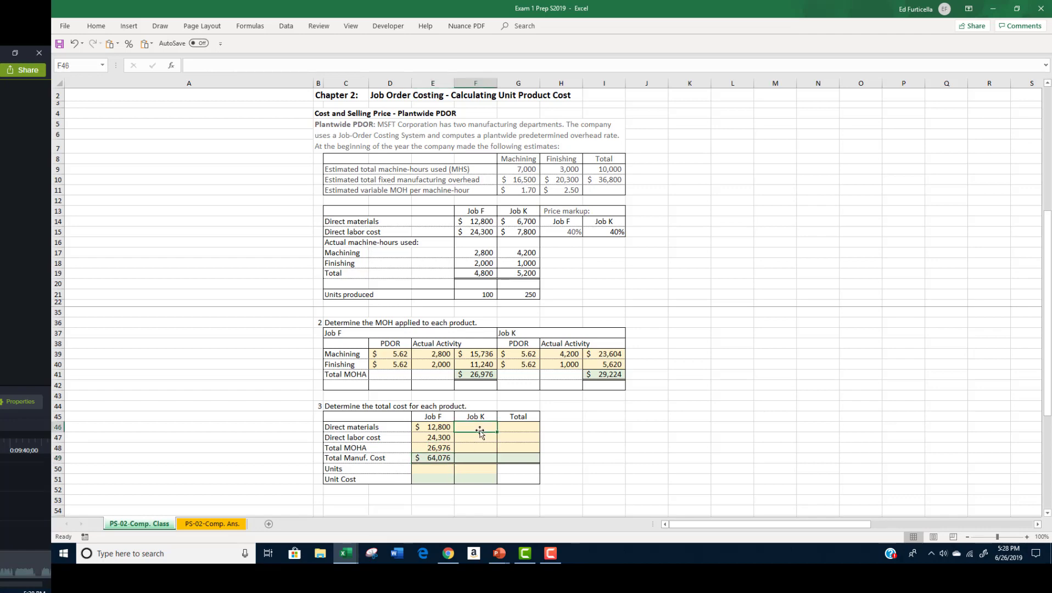
type("=")
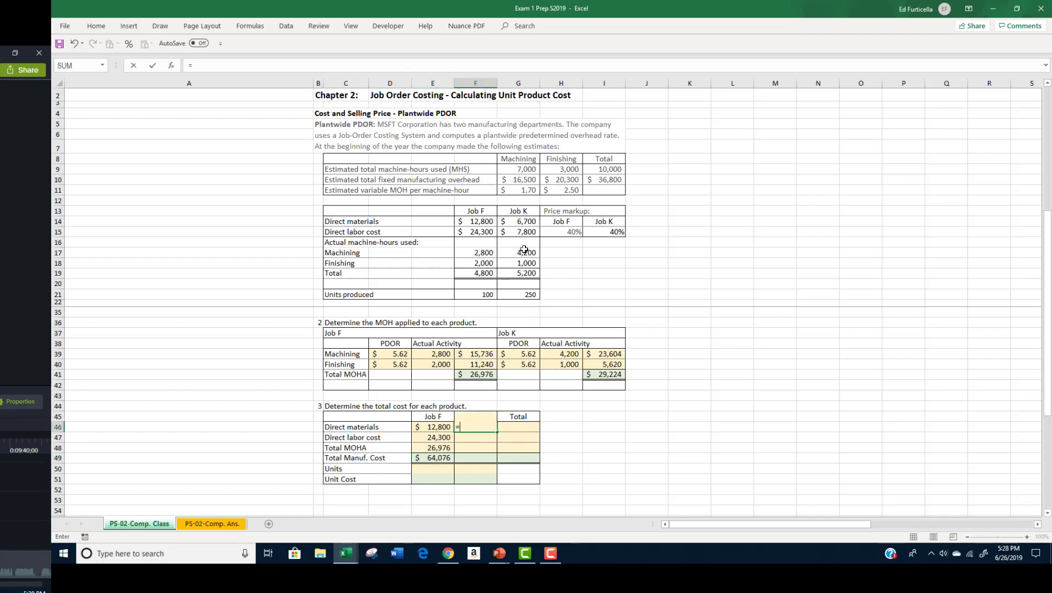
left_click(525, 222)
key("ctrl+Return")
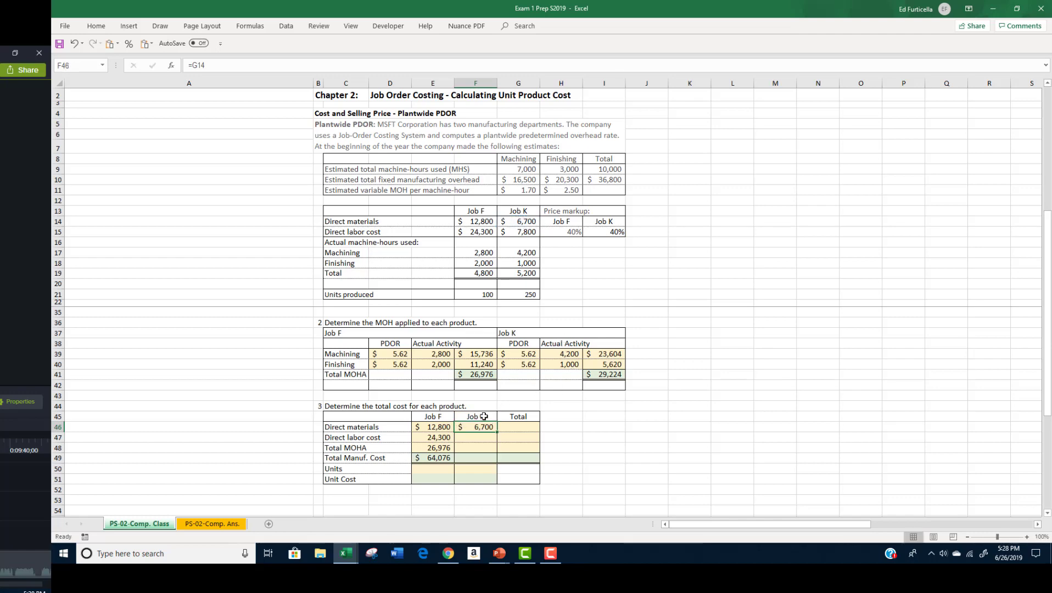
left_click(476, 437)
type("=")
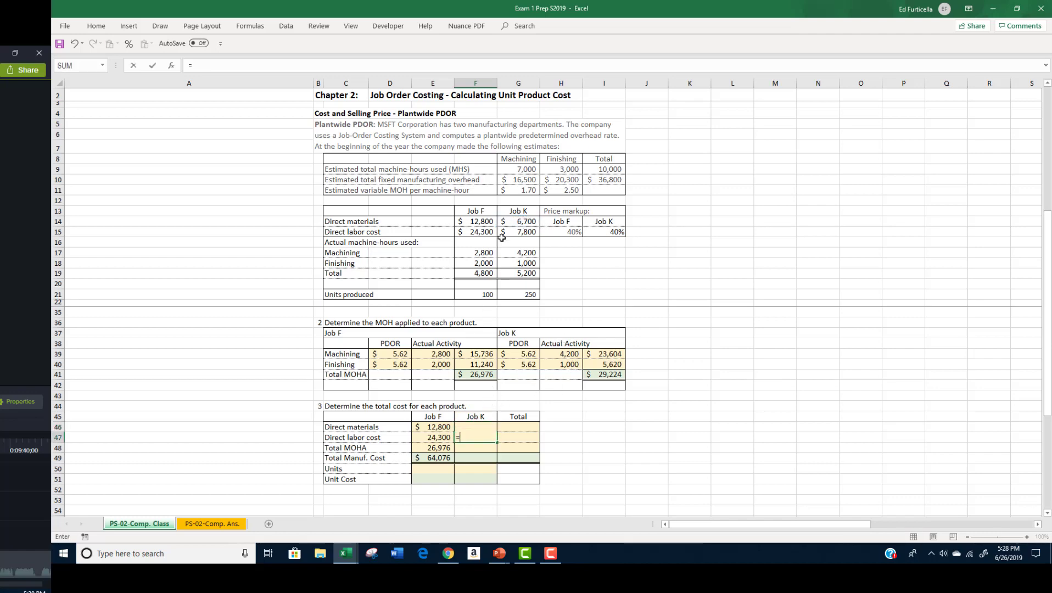
left_click(511, 229)
key("ctrl+Return")
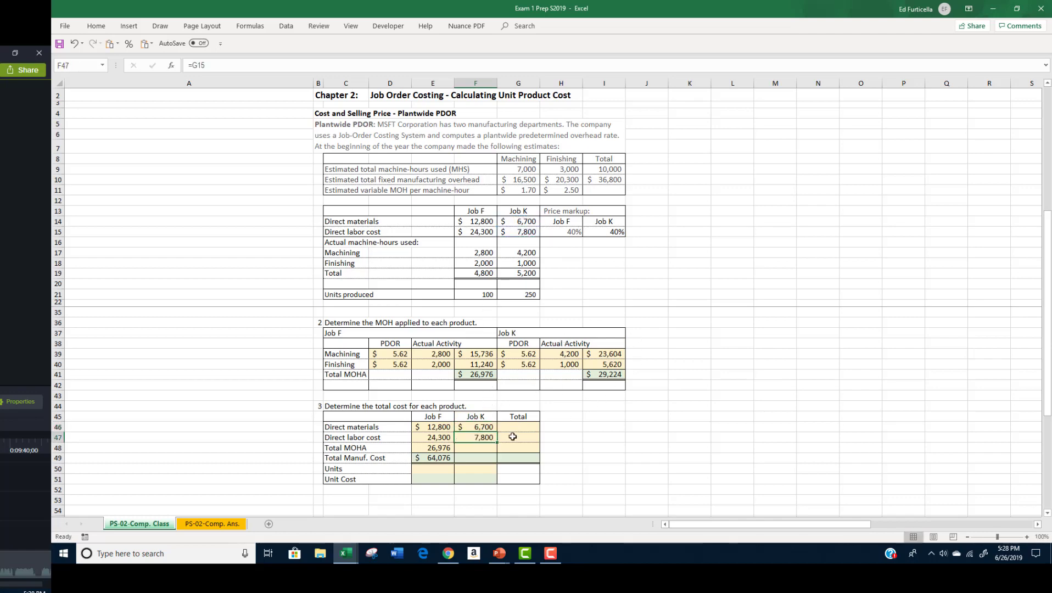
Link Job K's MOHA to I41 (29,224) and AutoSum the three costs to $43,724
left_click(479, 450)
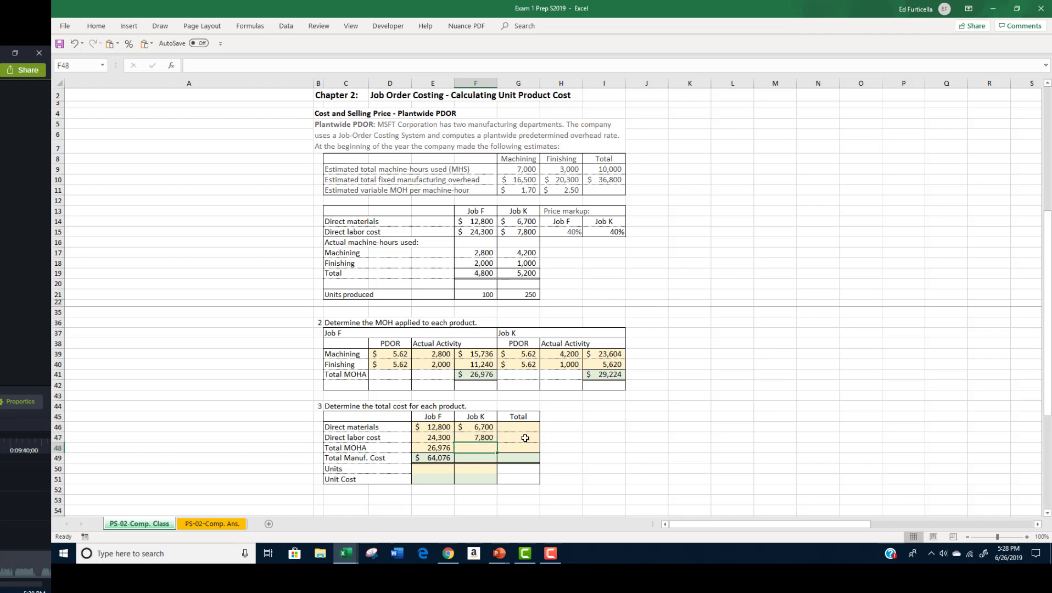
type("=")
left_click(598, 372)
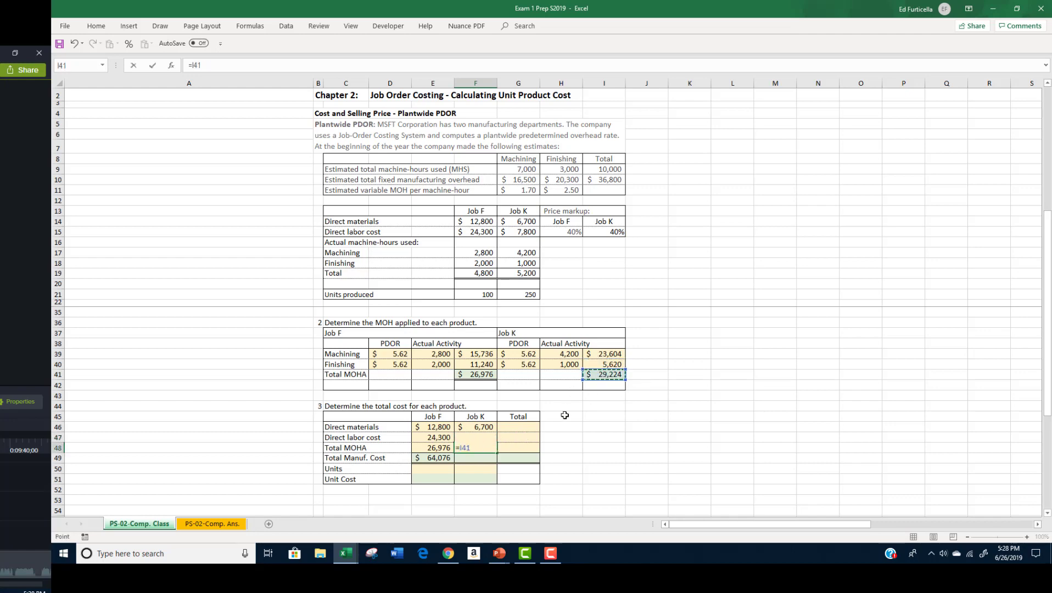
key("Return")
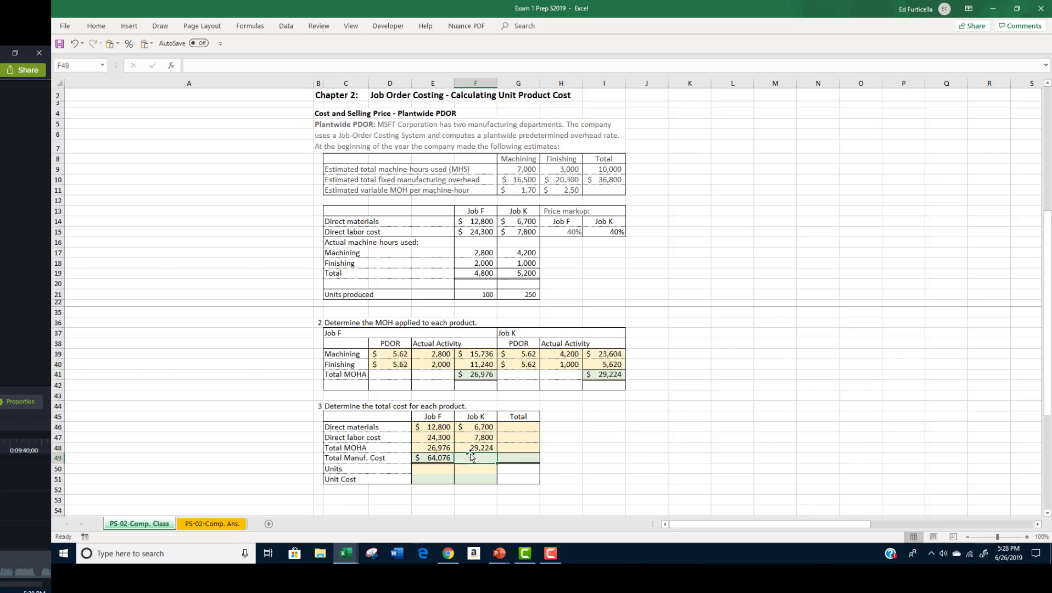
key("alt+equal")
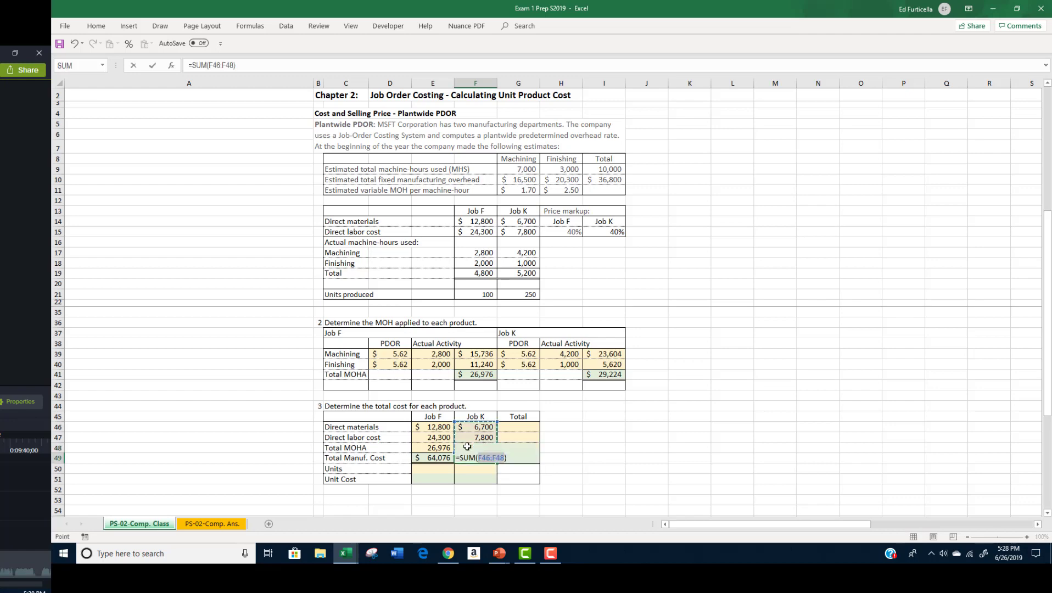
key("alt+equal")
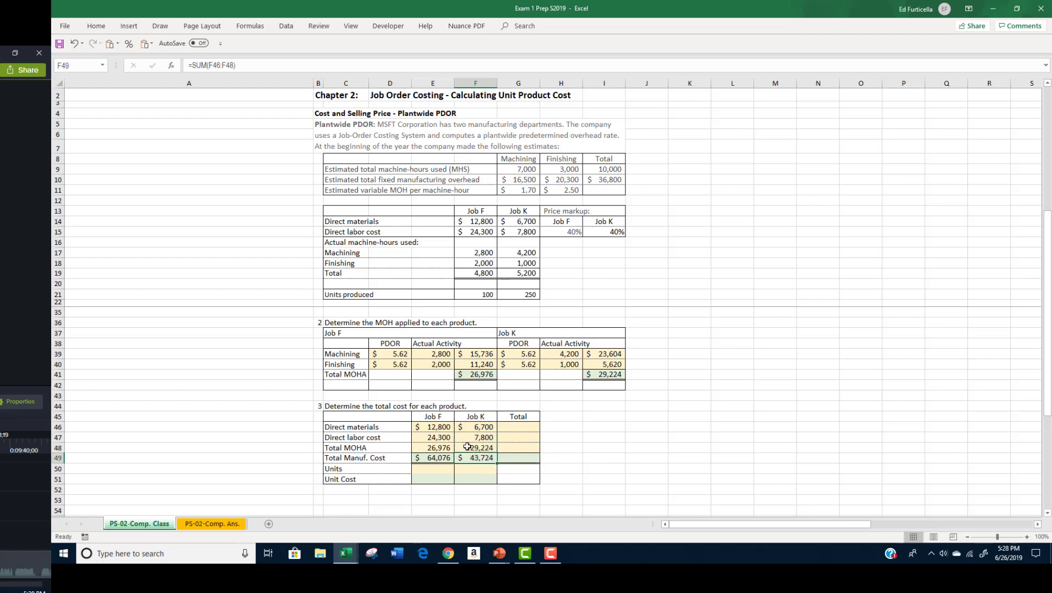
Enter combined direct materials (=E46+F46, 19,500) and direct labor (=E47+F47, 32,100) in the Total column
left_click(517, 429)
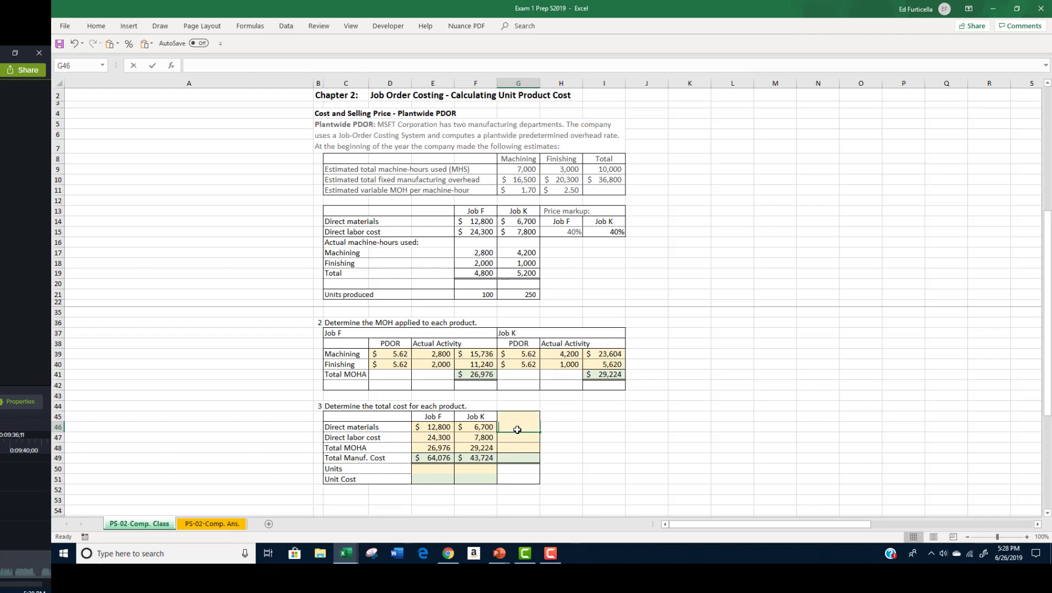
type("=")
key("Left")
key("Left")
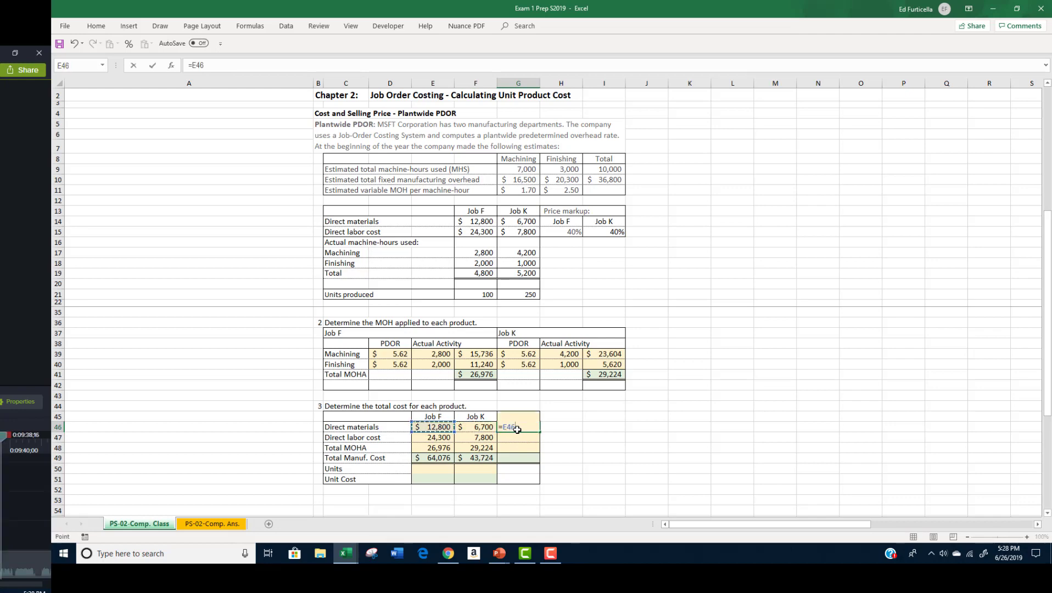
type("+")
key("Left")
key("Return")
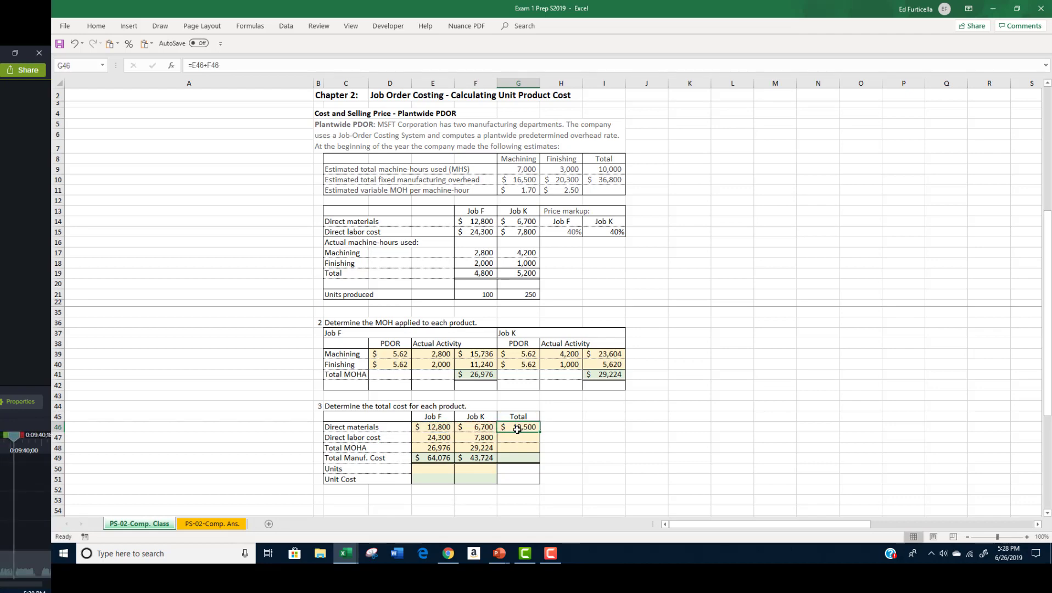
type("=")
key("Left")
key("Left")
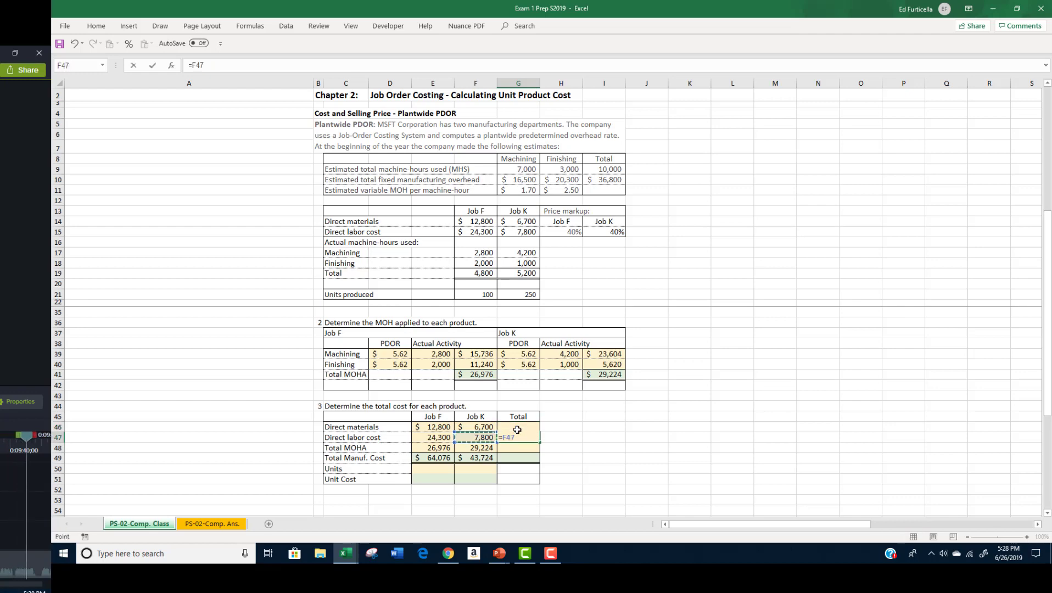
type("+")
key("Left")
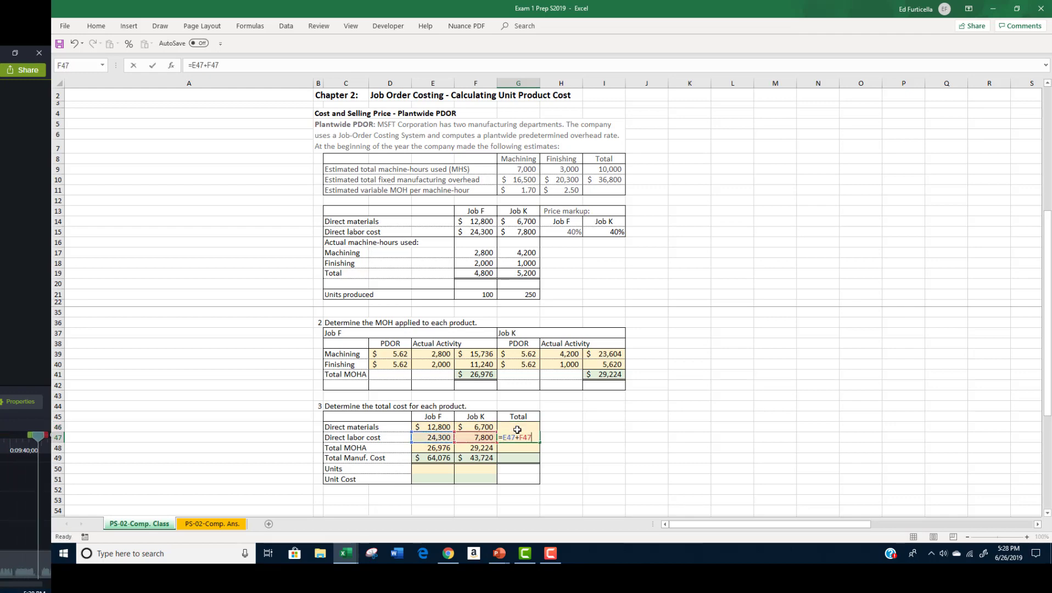
key("ctrl+Return")
Add the combined MOHA of 56,200 and AutoSum the Total column to $107,800
key("Down")
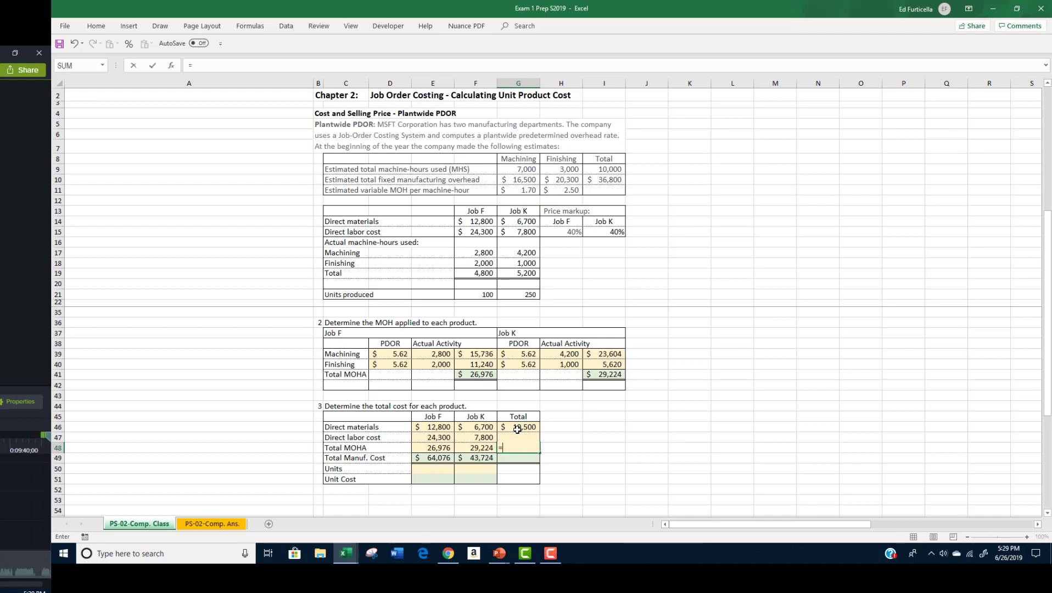
type("=")
key("Left")
key("Left")
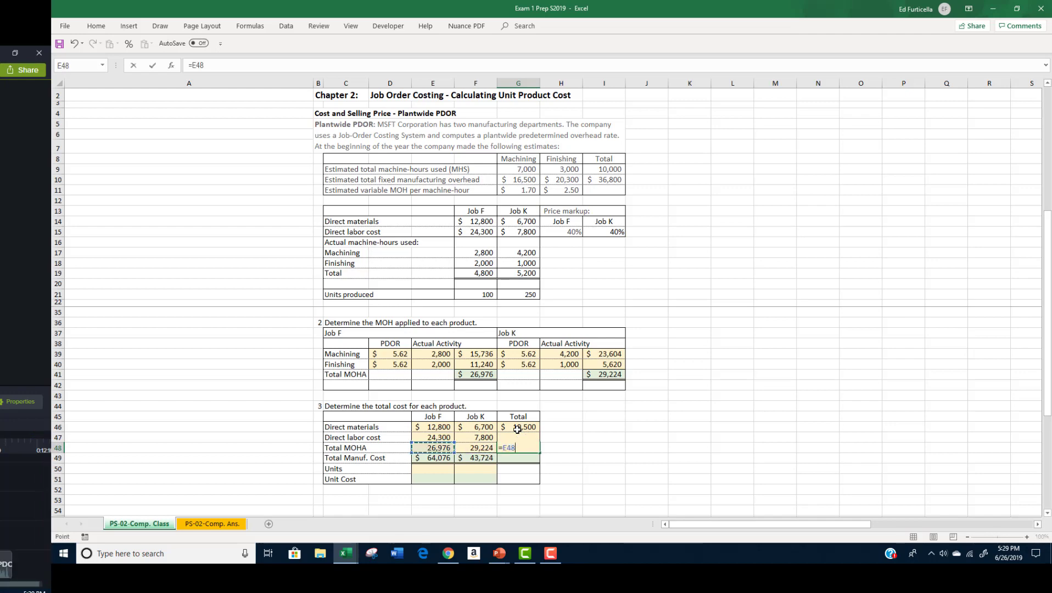
type("+")
key("Left")
key("ctrl+Return")
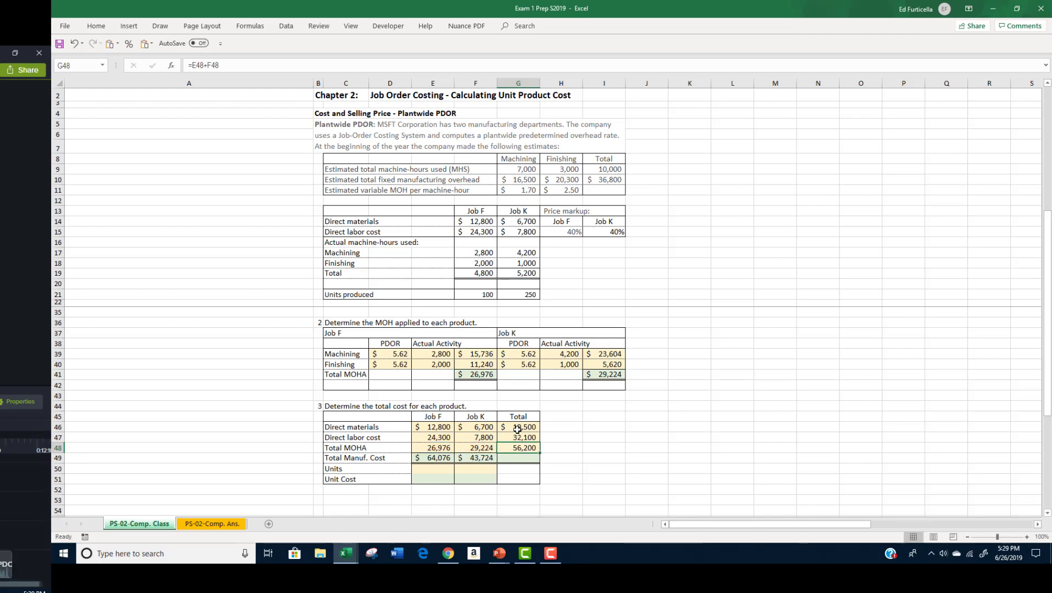
key("Down")
key("alt+equal")
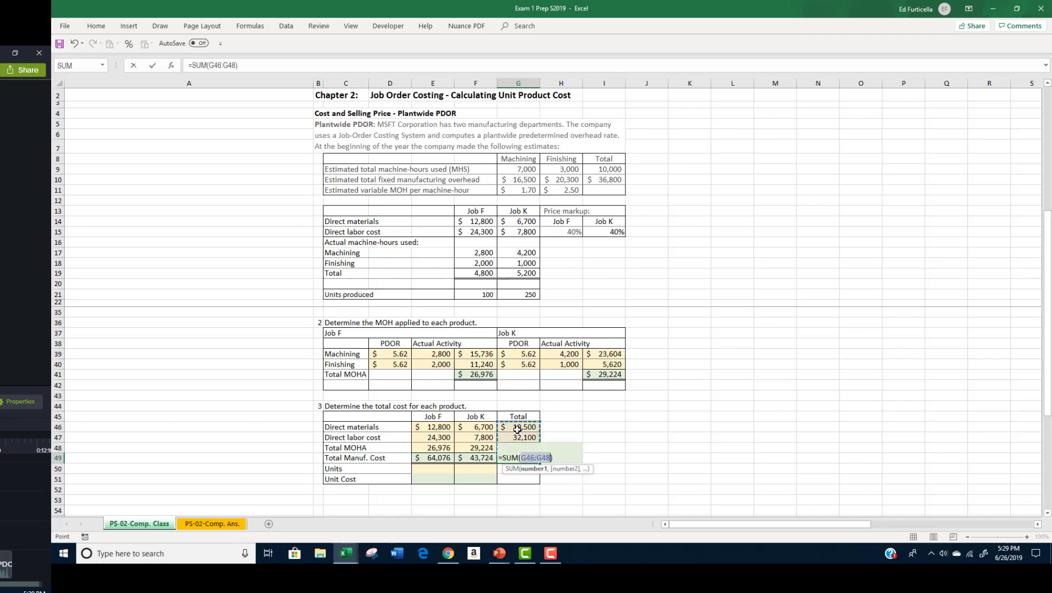
key("ctrl+Return")
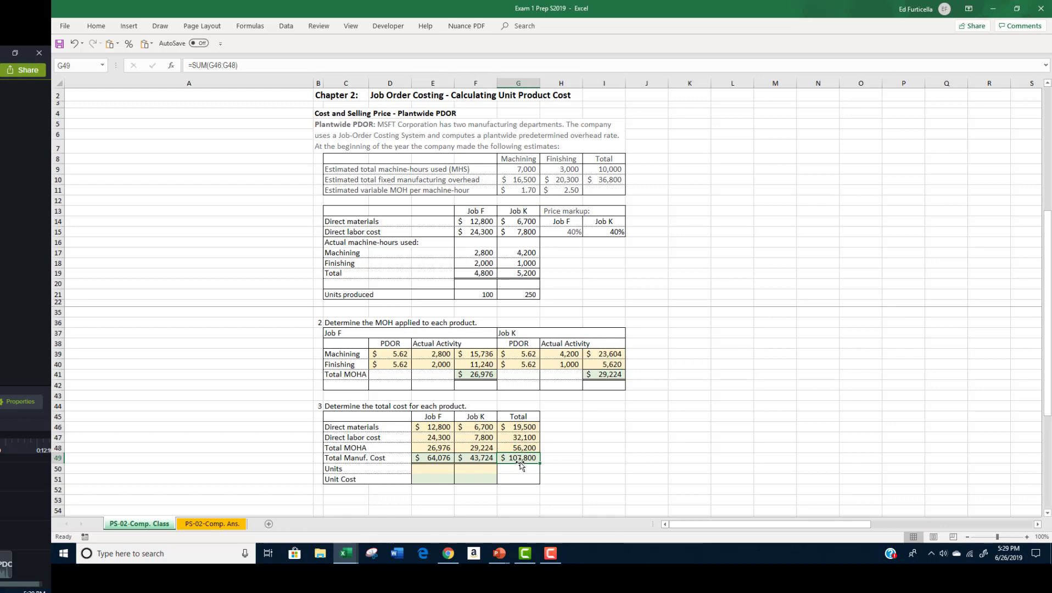
Enter Job F's units (=F21, 100) and unit cost =E49/E50 of $640.76
left_click(424, 468)
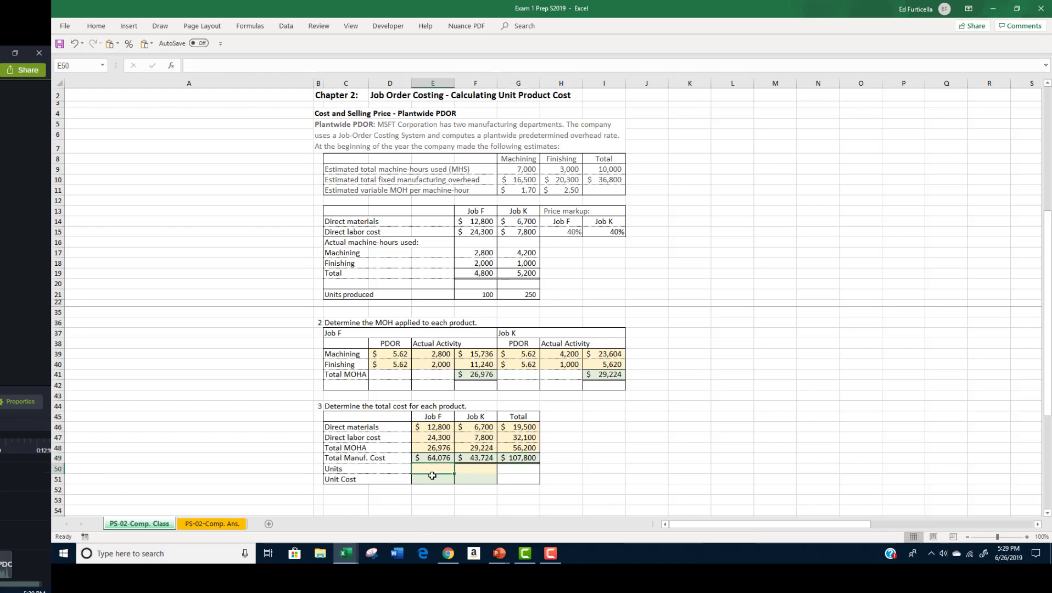
type("=")
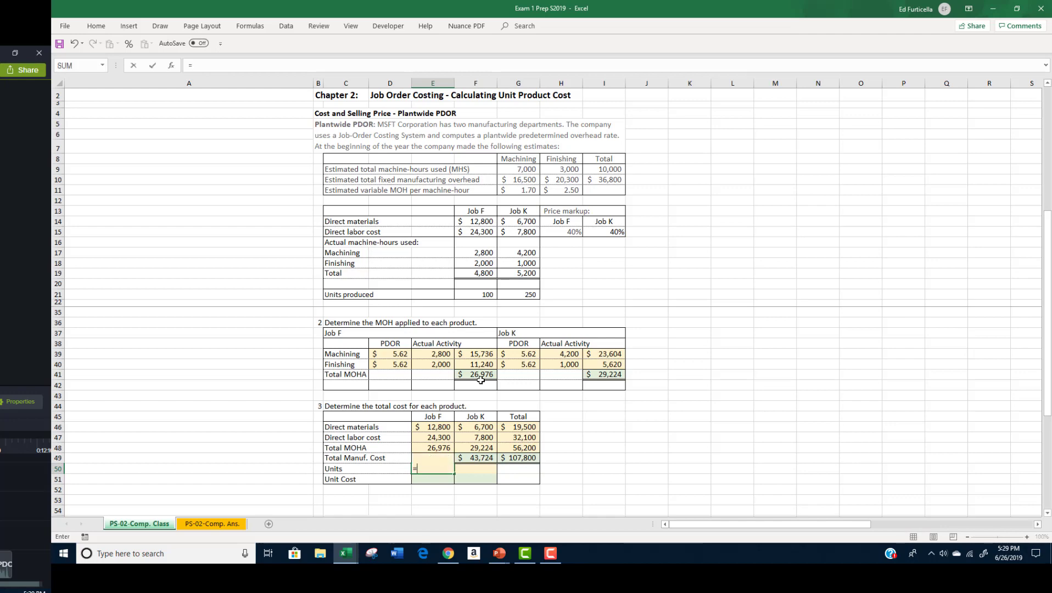
left_click(483, 295)
key("ctrl+Return")
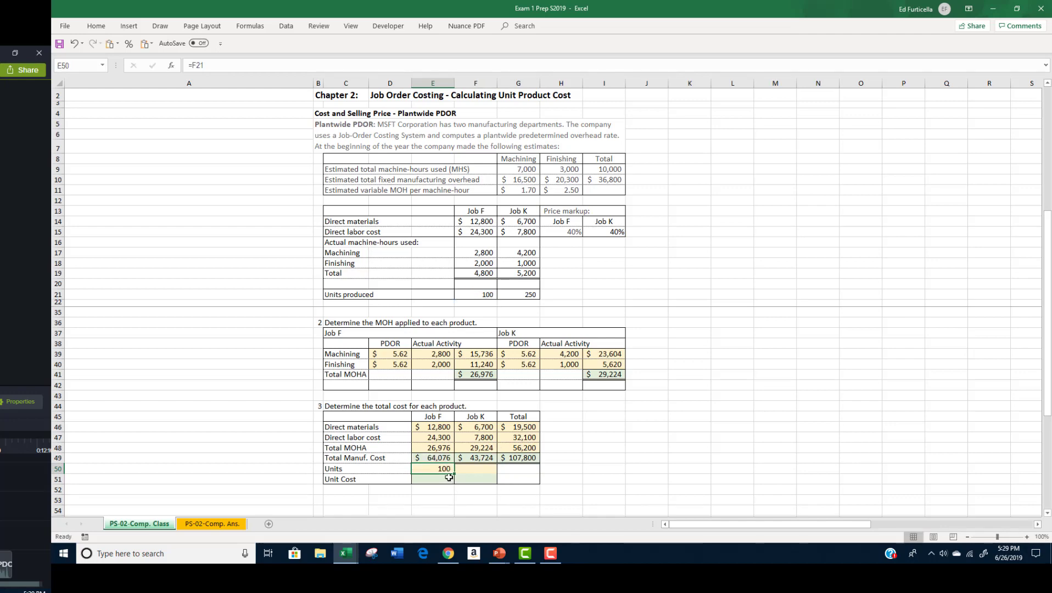
left_click(448, 479)
type("=")
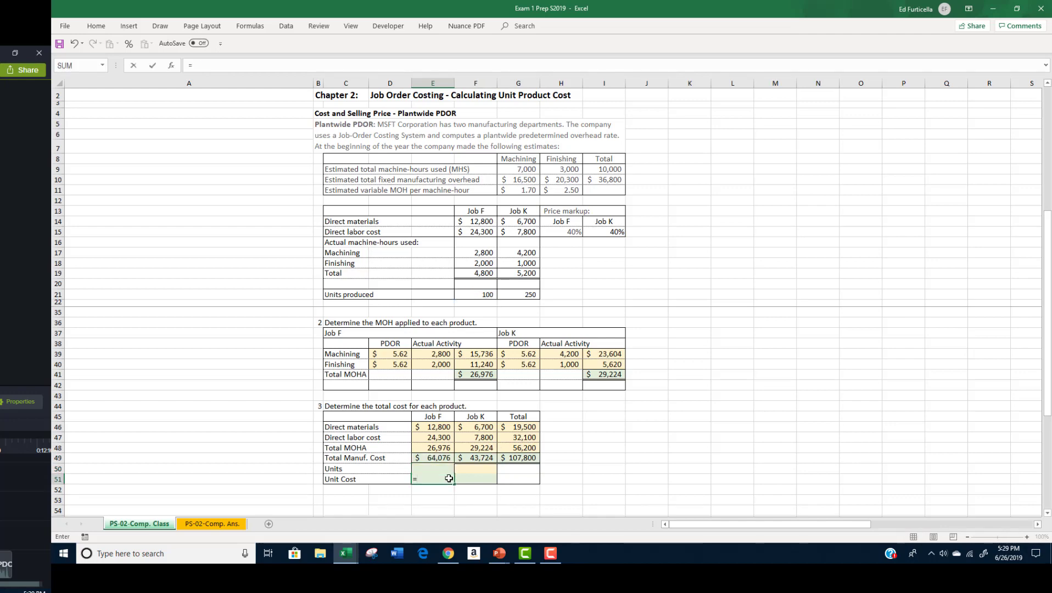
key("Up")
key("Up")
type("/")
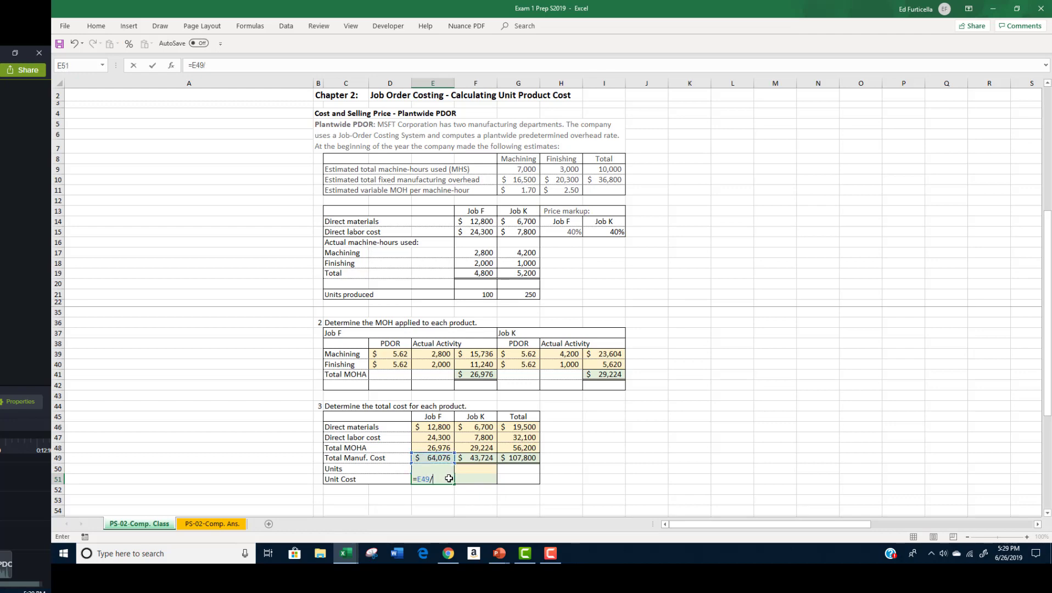
key("Up")
key("Return")
key("Up")
key("Up")
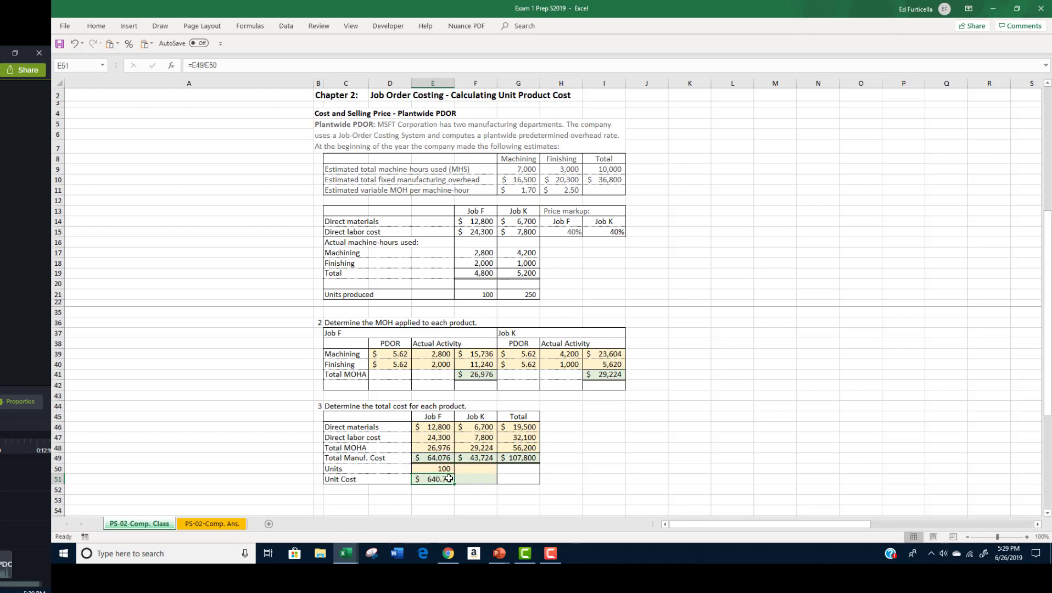
type("100")
key("Return")
Enter Job K's units (=G21, 250) and unit cost =F49/F50 of $174.90
left_click(470, 471)
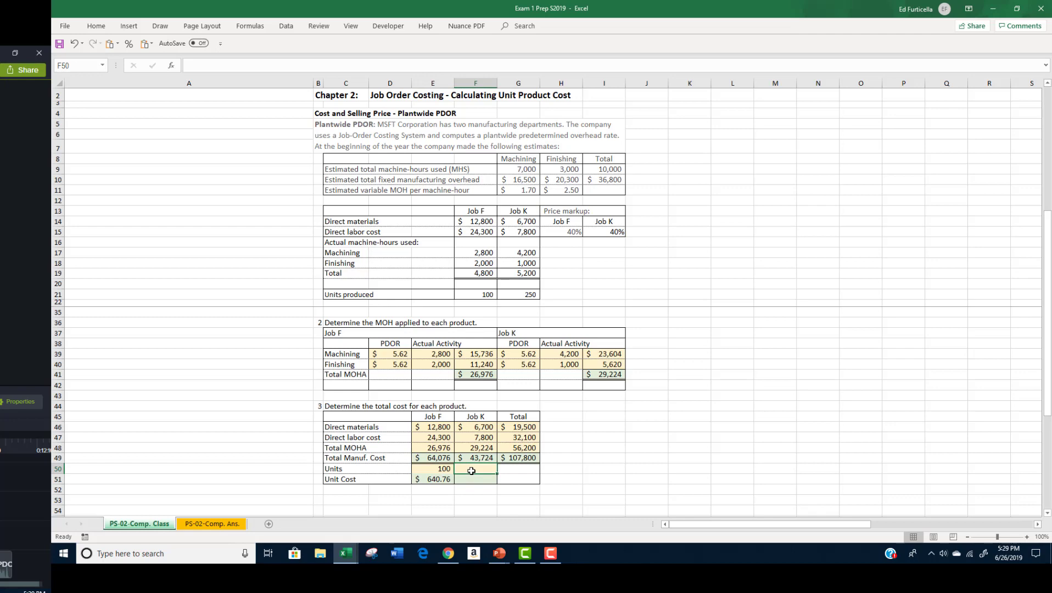
type("=")
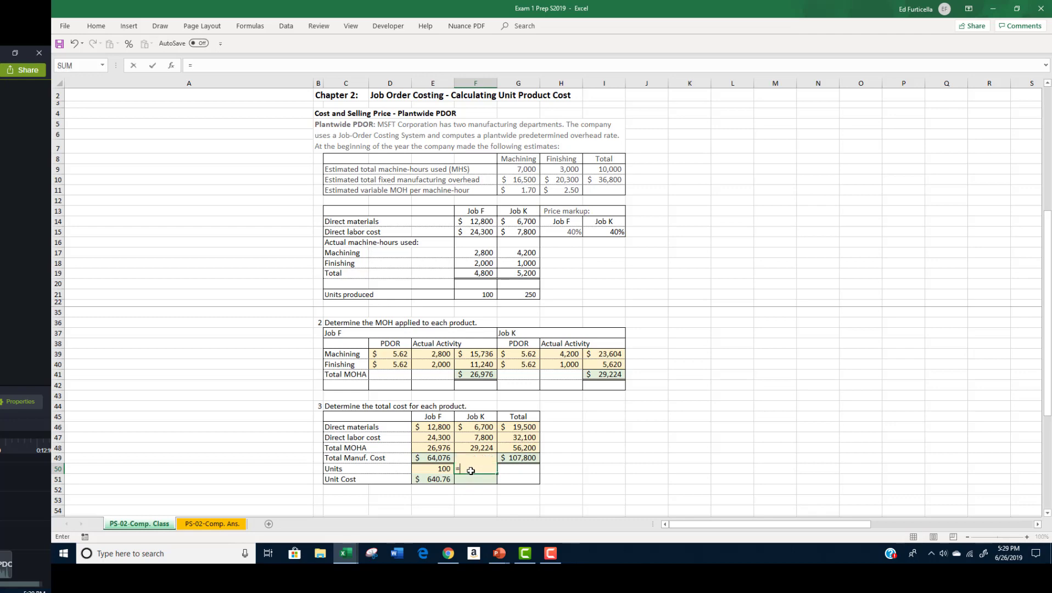
left_click(527, 293)
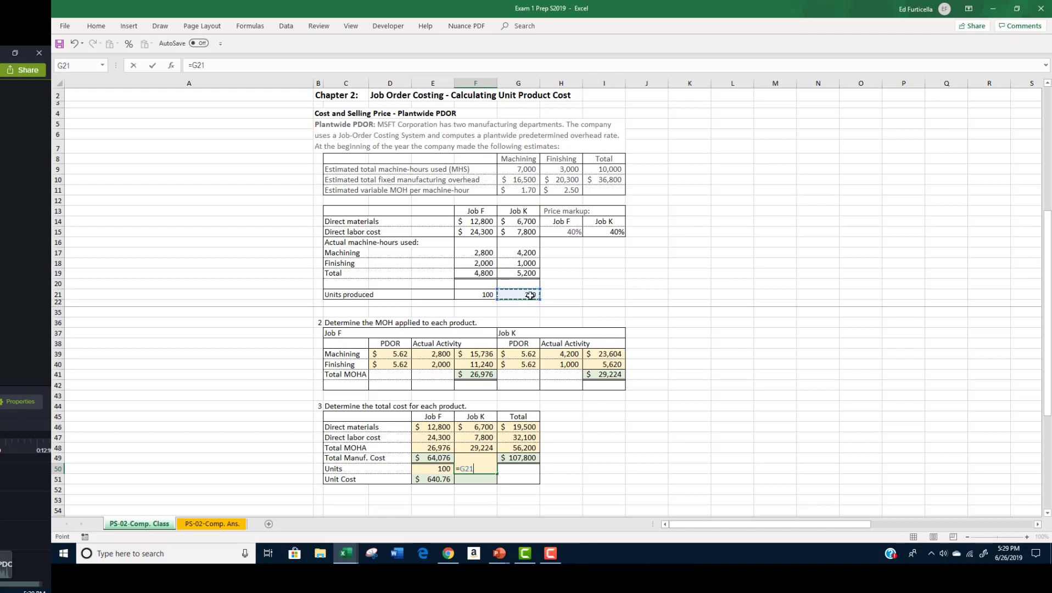
key("ctrl+Return")
left_click(488, 481)
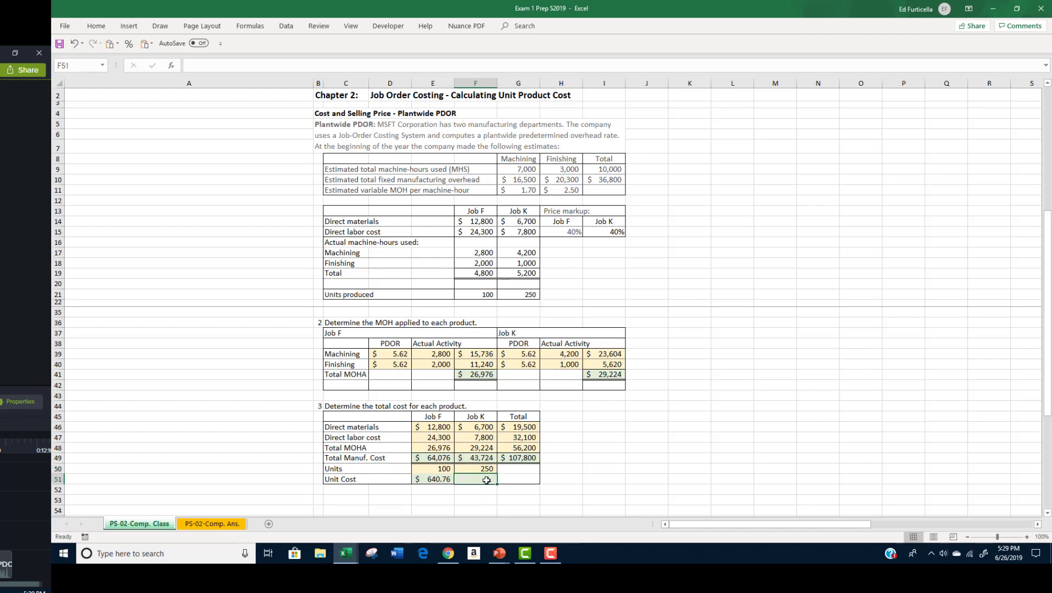
type("=")
key("Up")
key("Up")
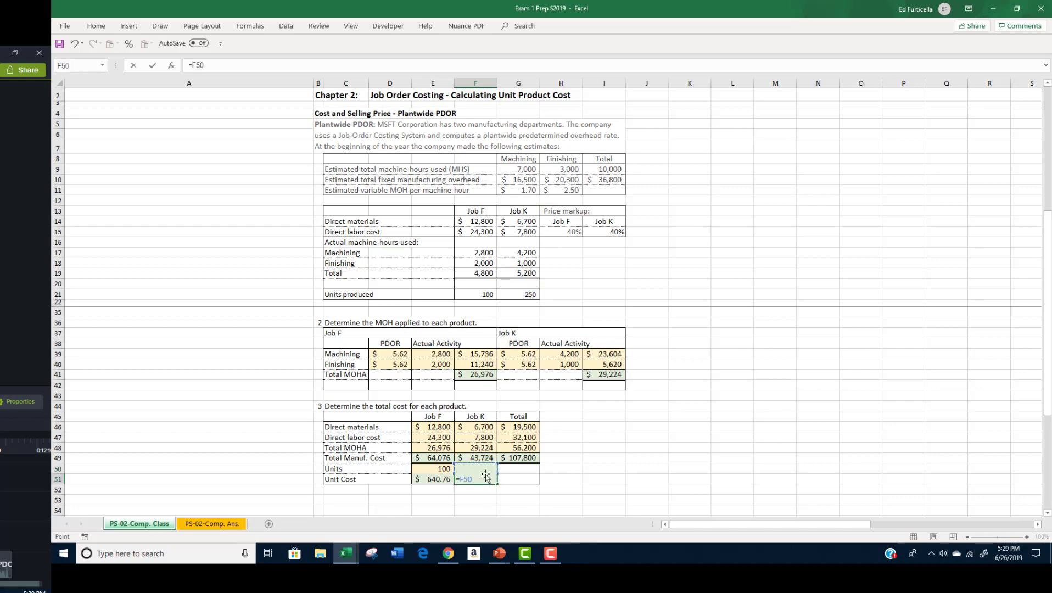
type("/")
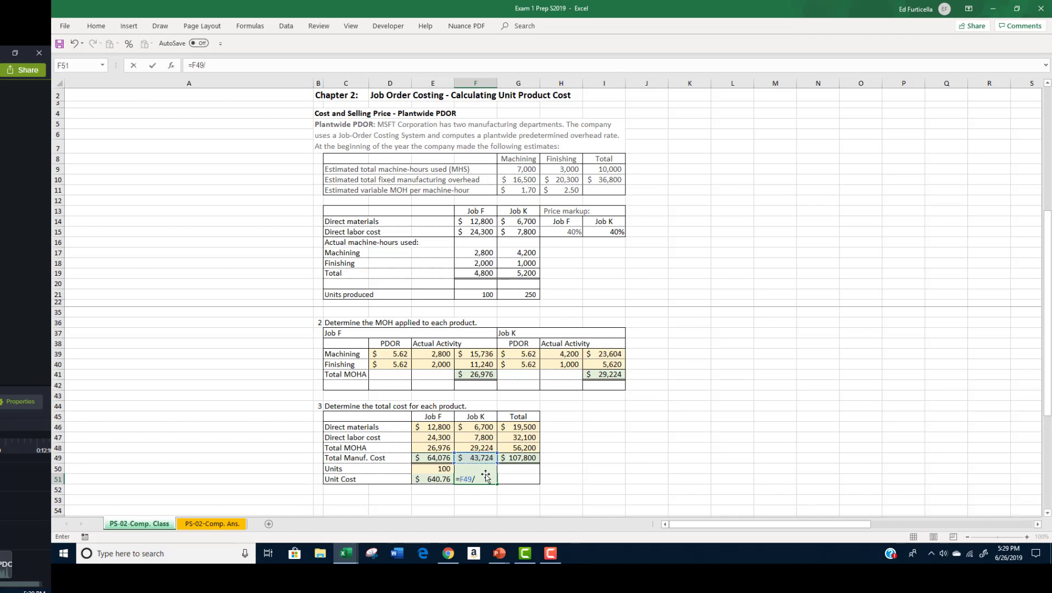
key("Up")
key("ctrl+Return")
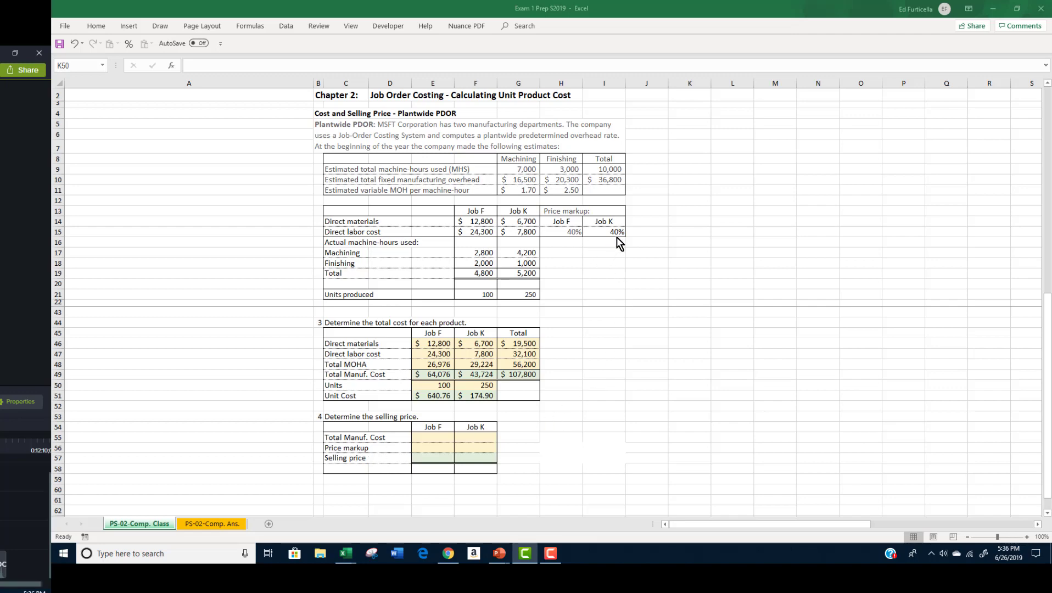
Link Job F's total manufacturing cost to E49, showing $64,076
left_click(428, 437)
left_click(428, 437)
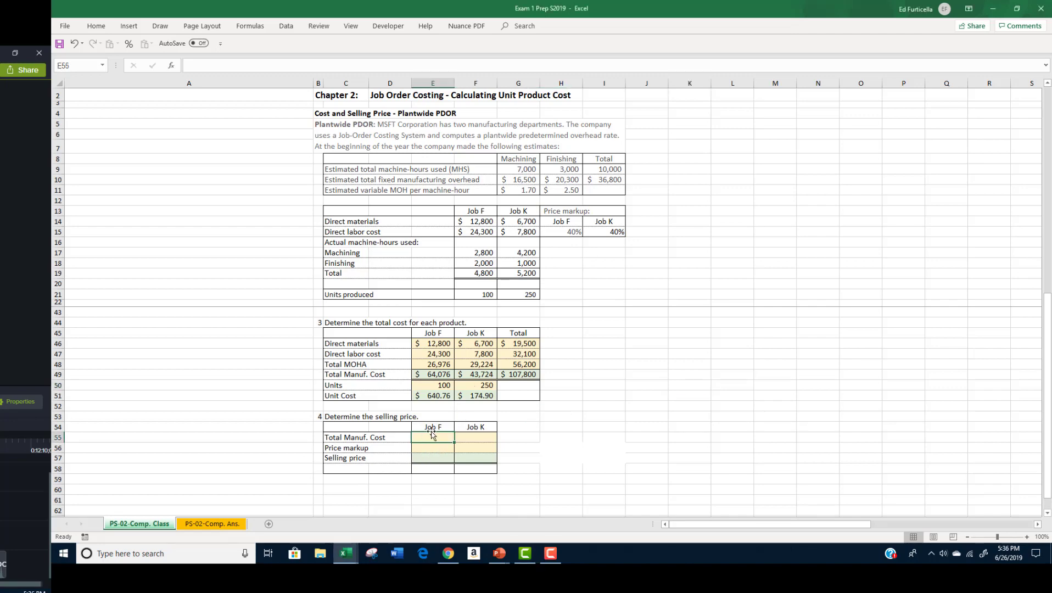
type("=")
left_click(436, 374)
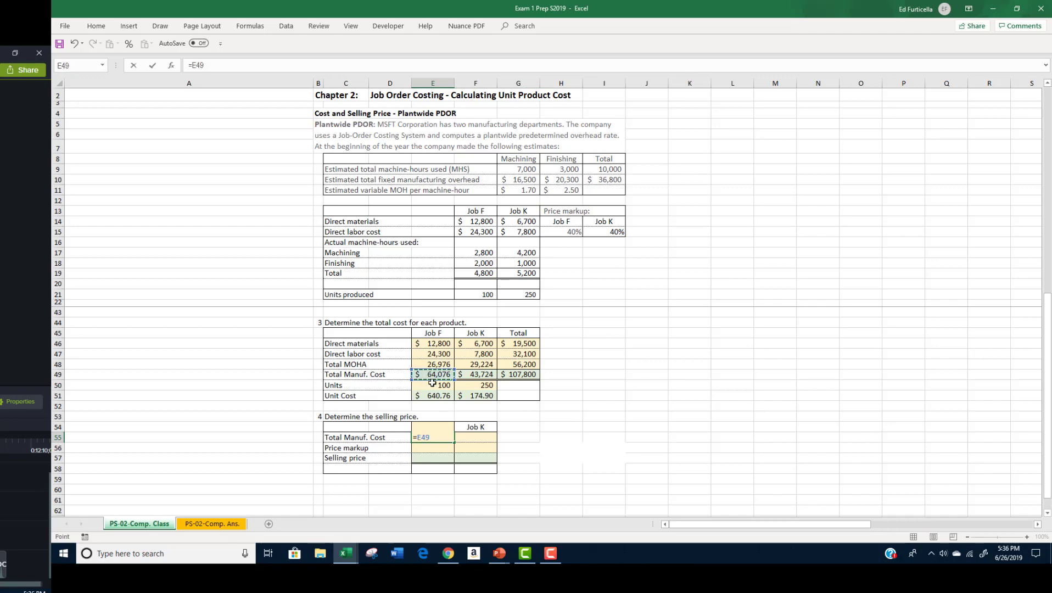
key("ctrl+Return")
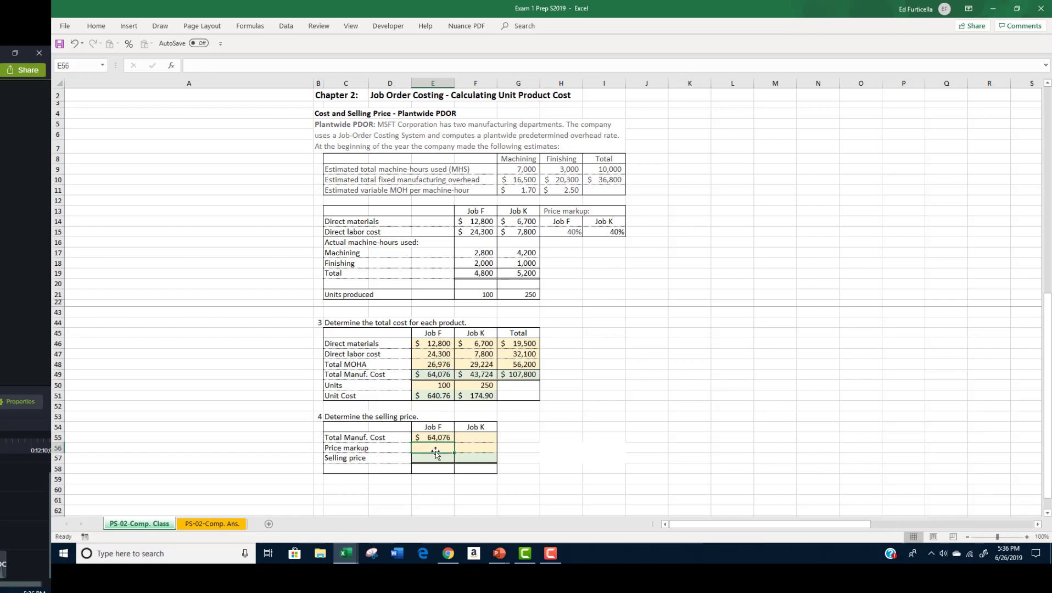
key("Delete")
Enter a 1.40 price markup for Job F
left_click(435, 448)
type("1.4")
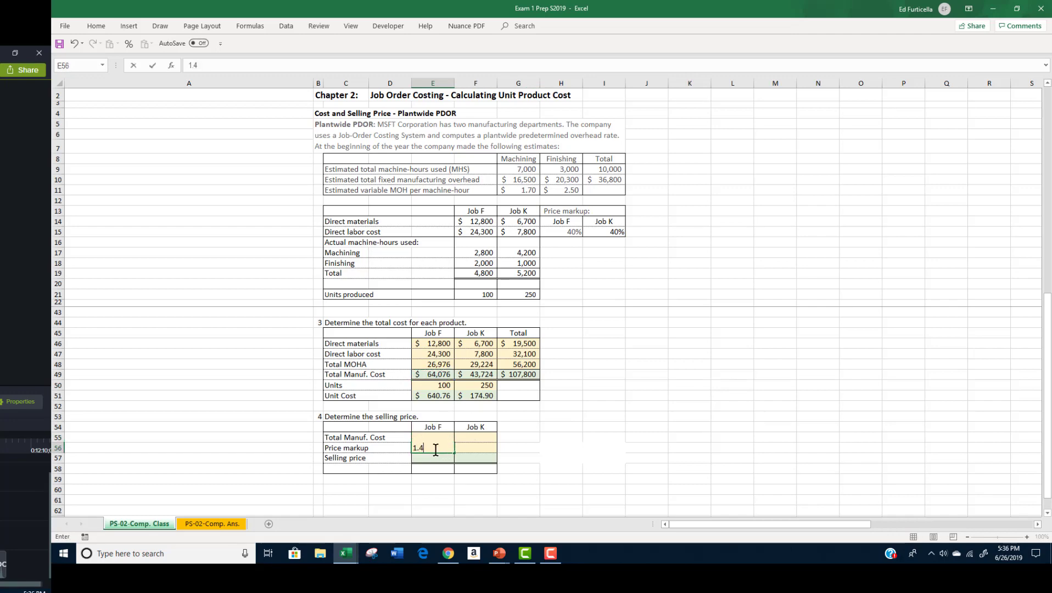
type("0")
key("Return")
left_click(437, 467)
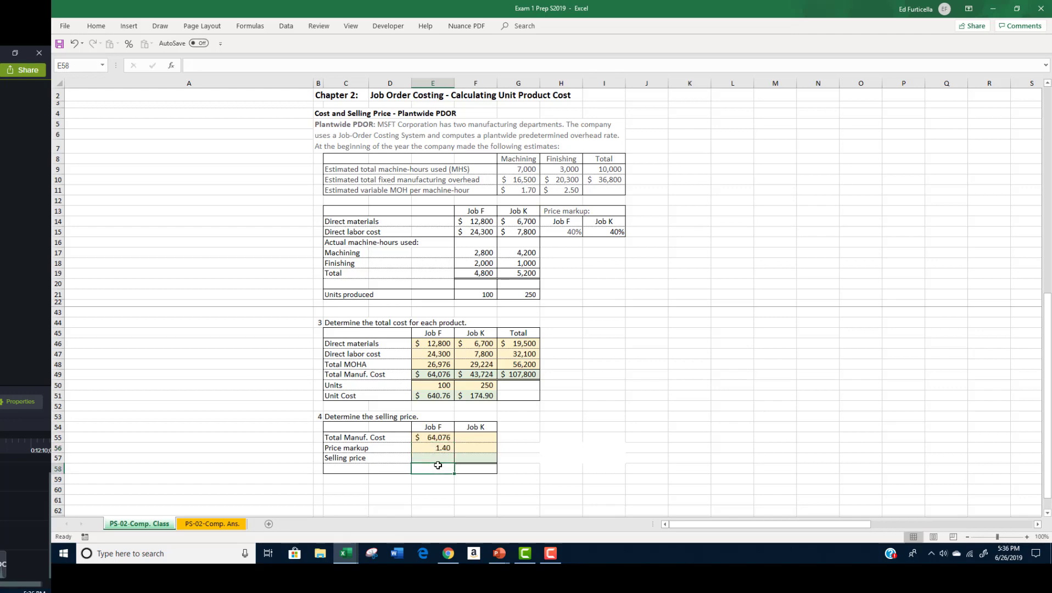
Compute Job F's selling price as =E55*1.4, giving $89,706
left_click(437, 458)
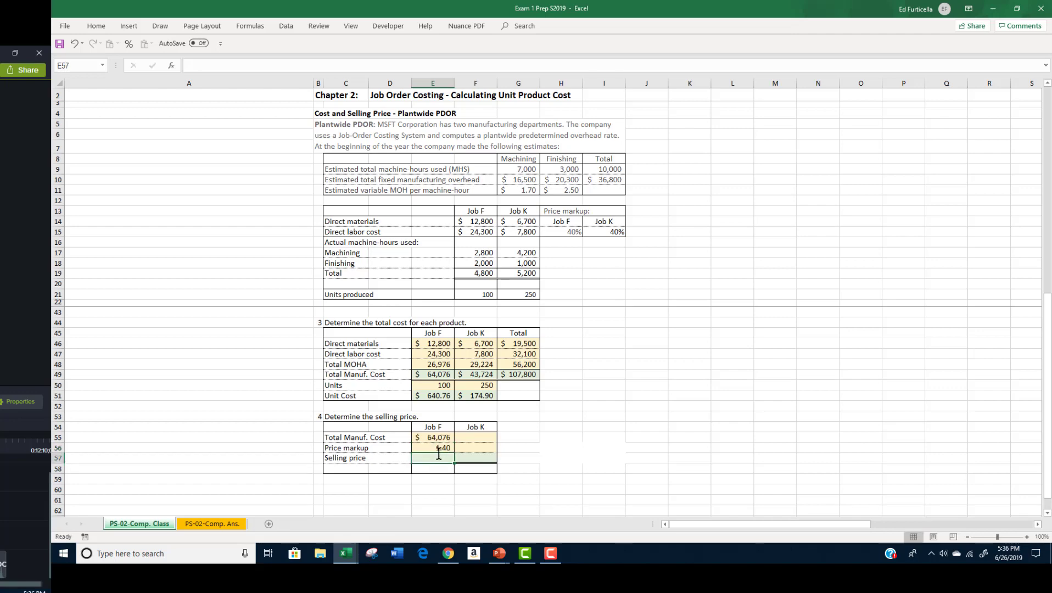
type("=")
left_click(441, 437)
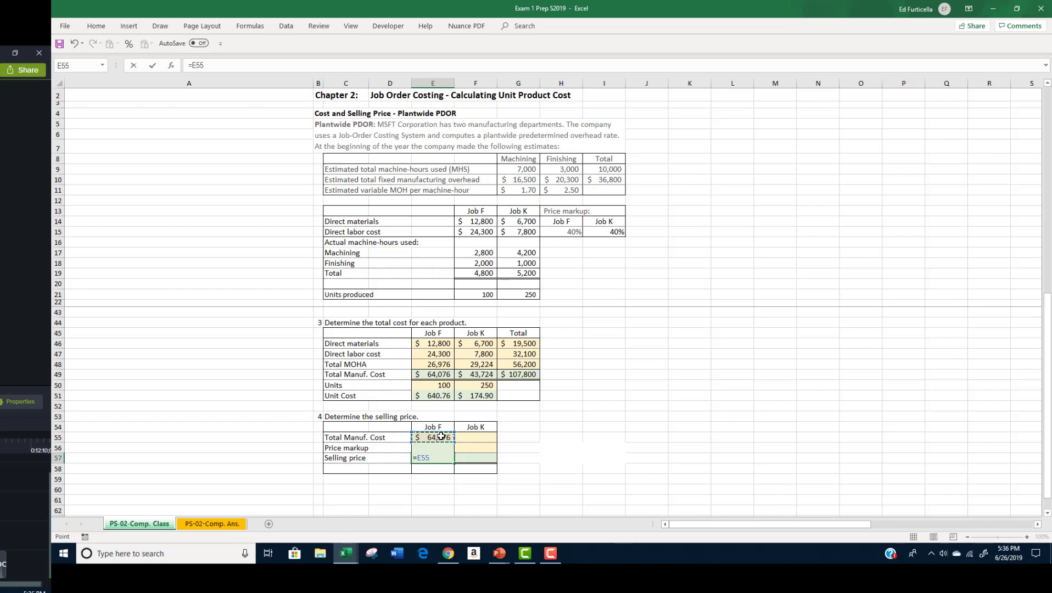
type("*")
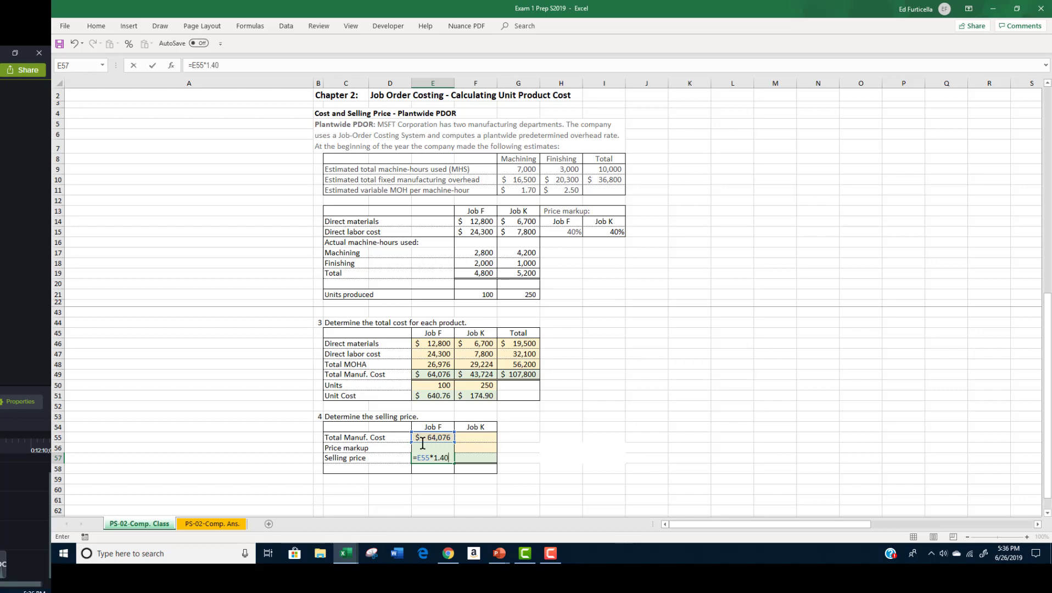
key("Return")
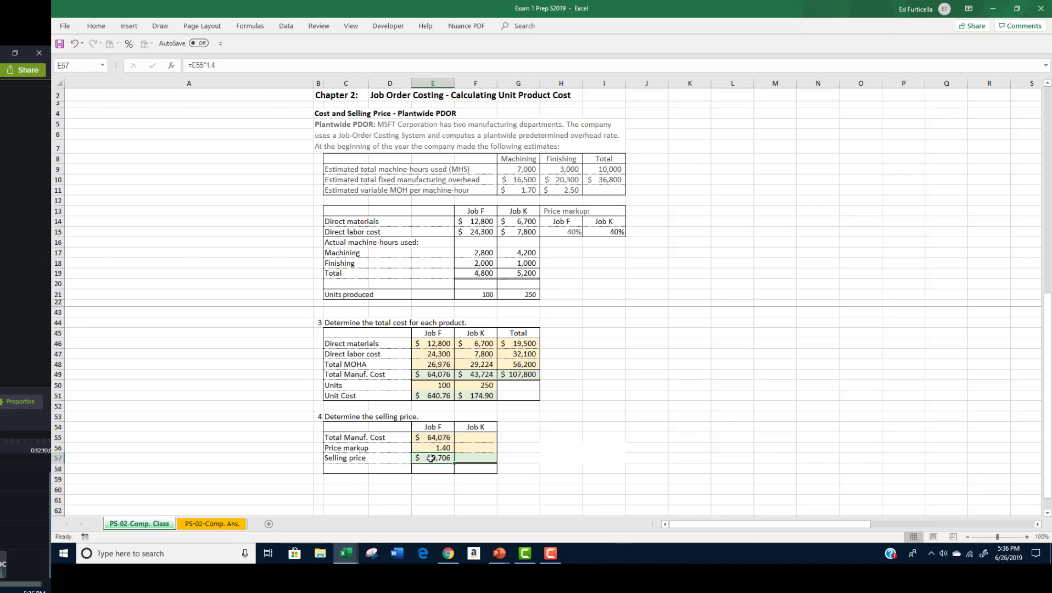
left_click(473, 441)
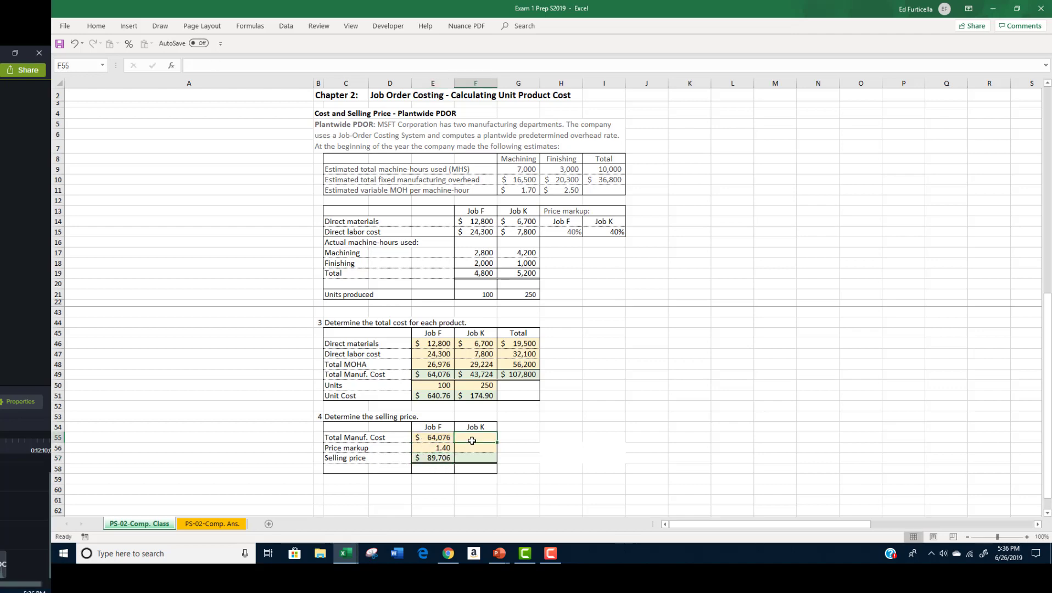
Link Job K's total manufacturing cost to F49 ($43,724) and label the column 'Job K'
double_click(475, 443)
type("=")
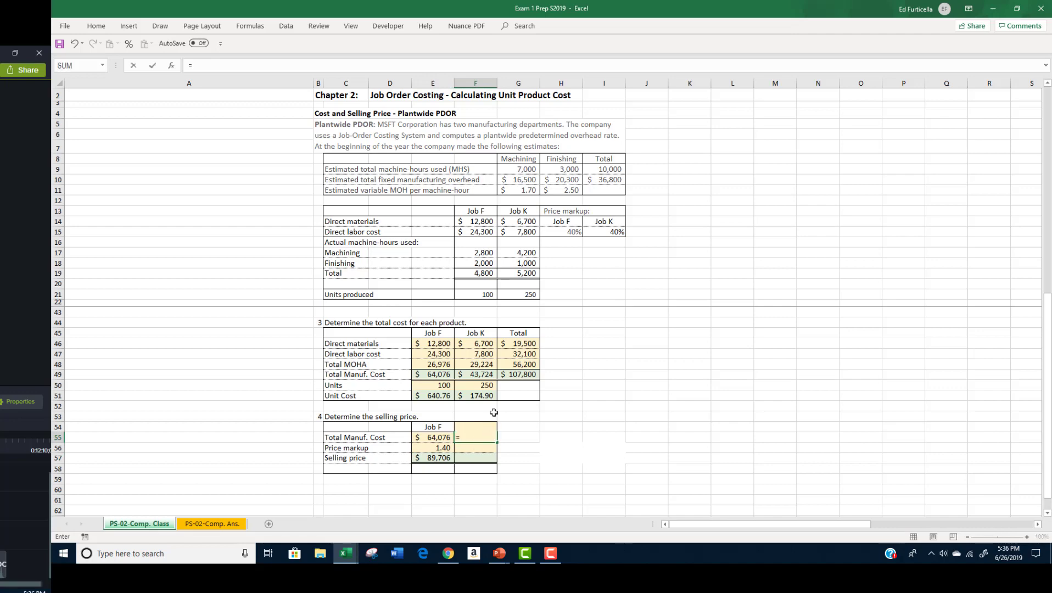
left_click(483, 374)
key("Return")
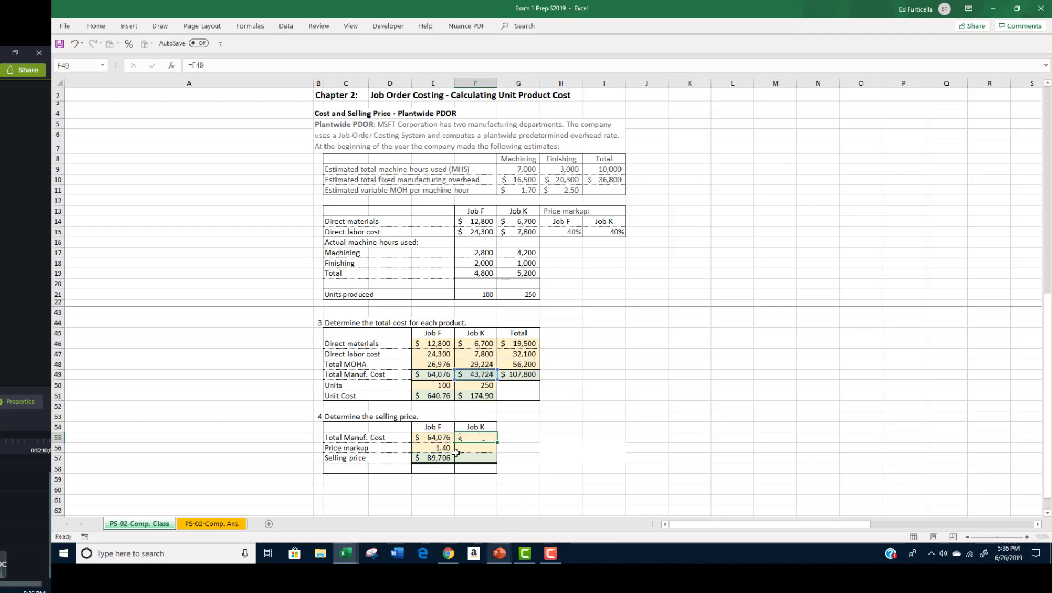
left_click(476, 427)
type("Job K")
key("Return")
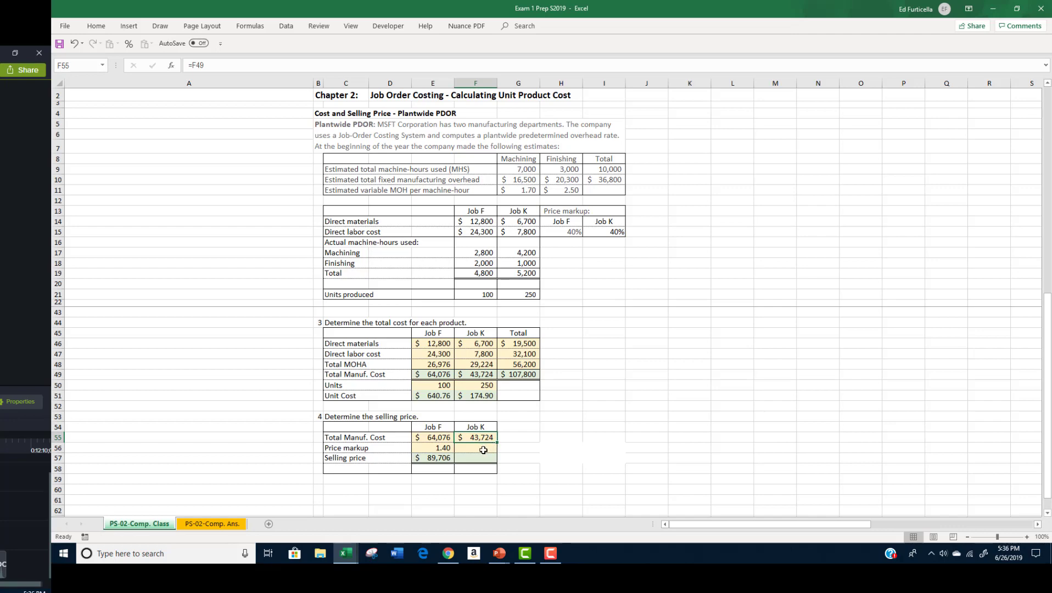
Enter Job K's 1.40 markup and compute its selling price =F55*1.40 of $61,214
left_click(481, 449)
type("1.")
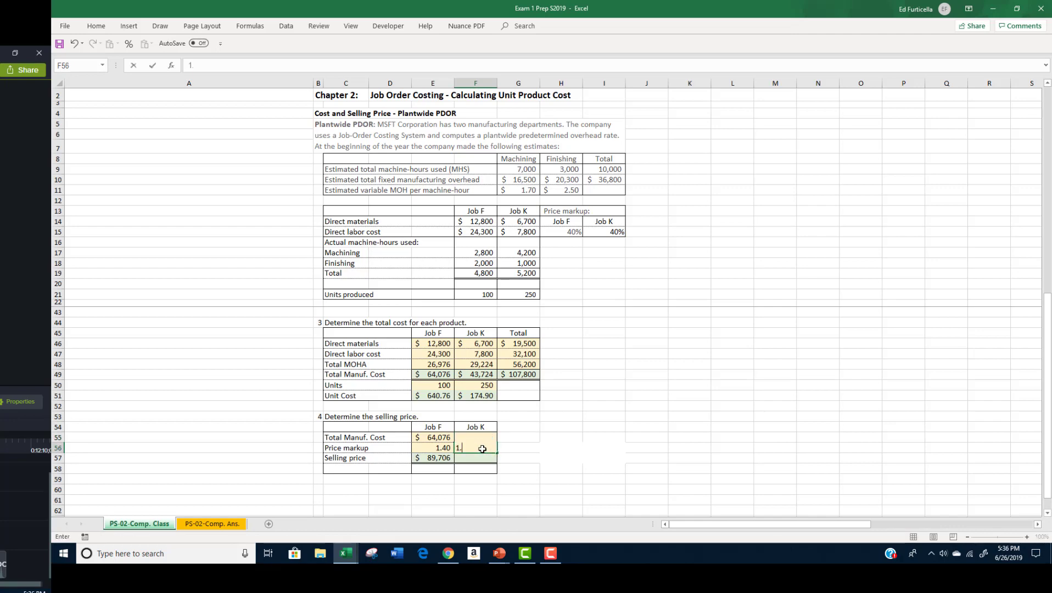
type("40")
key("Return")
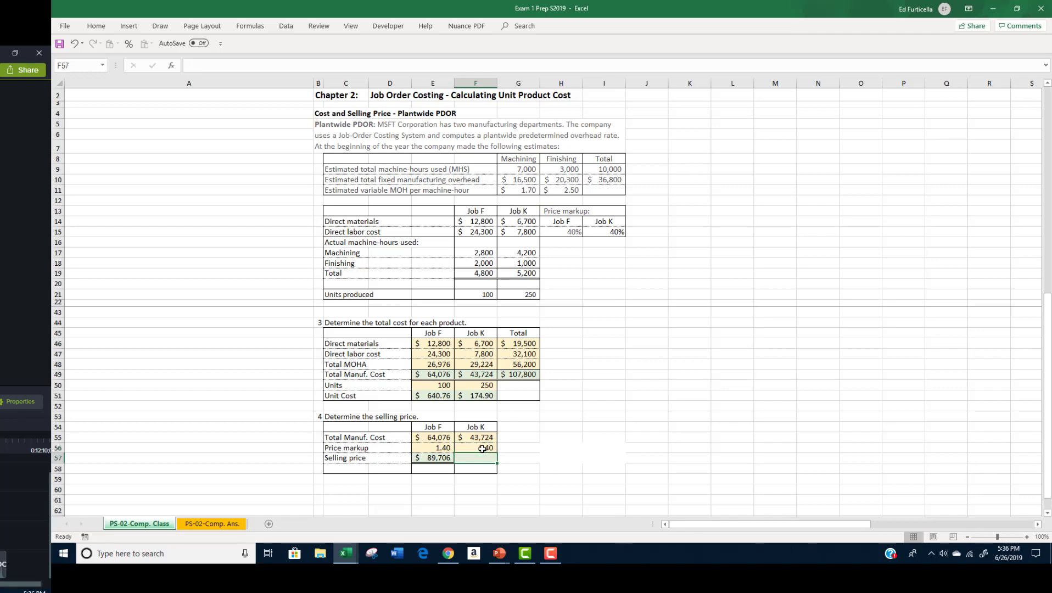
type("=")
key("Up")
key("Up")
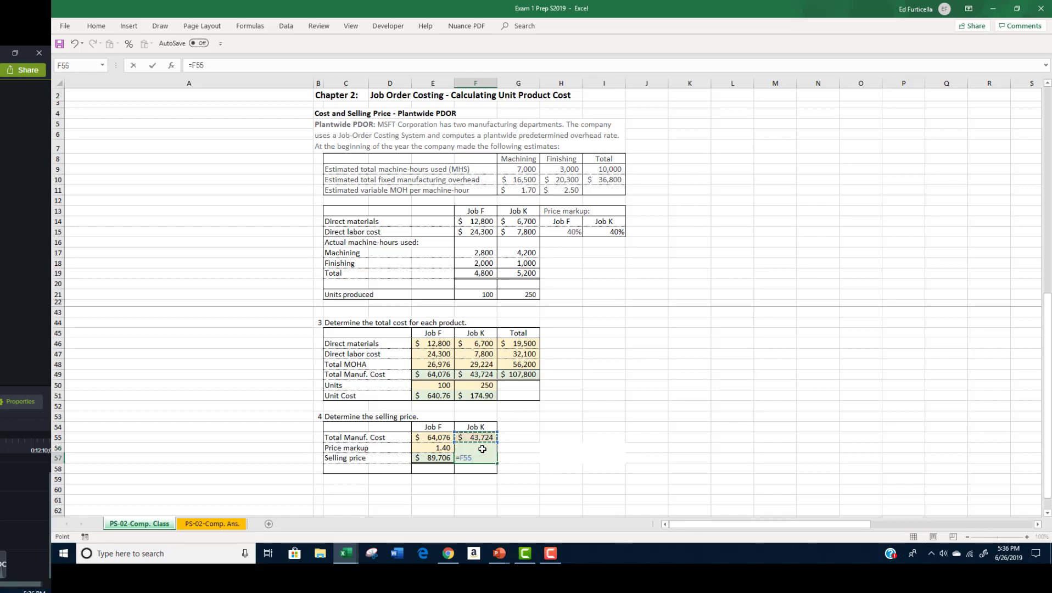
type("*1.40")
key("Return")
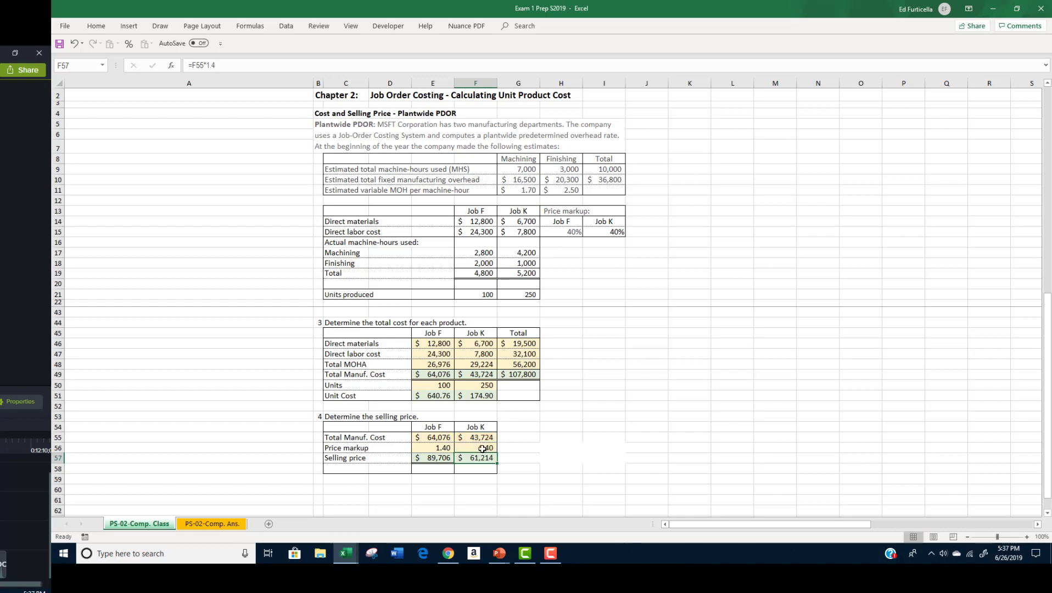